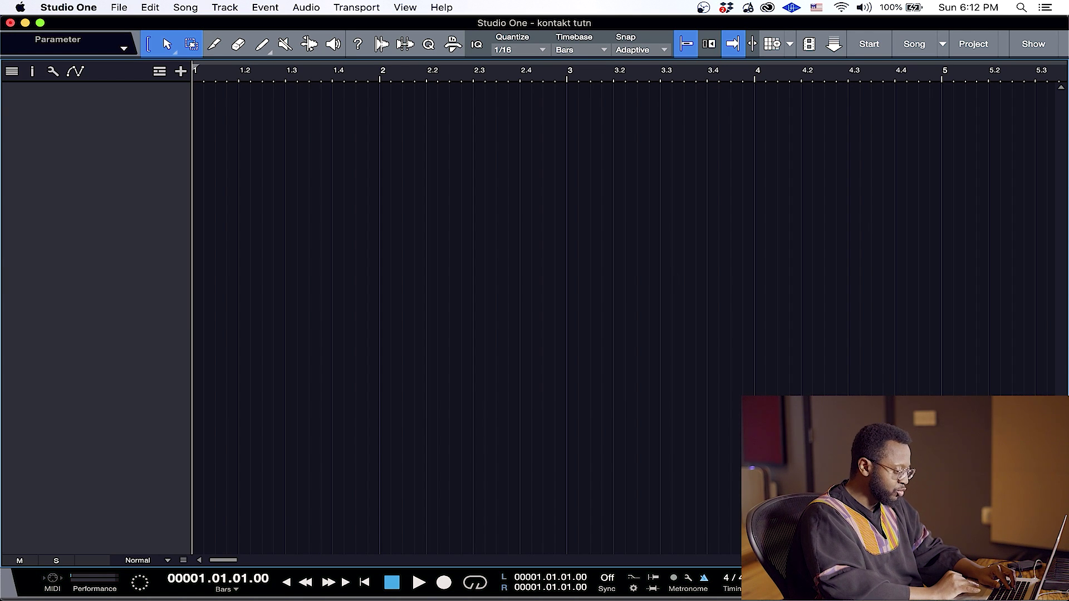
# Show the Browser with Instruments, Effects, Loops and Files beside the empty song 'kontakt tutn'.
pyautogui.press('F5')
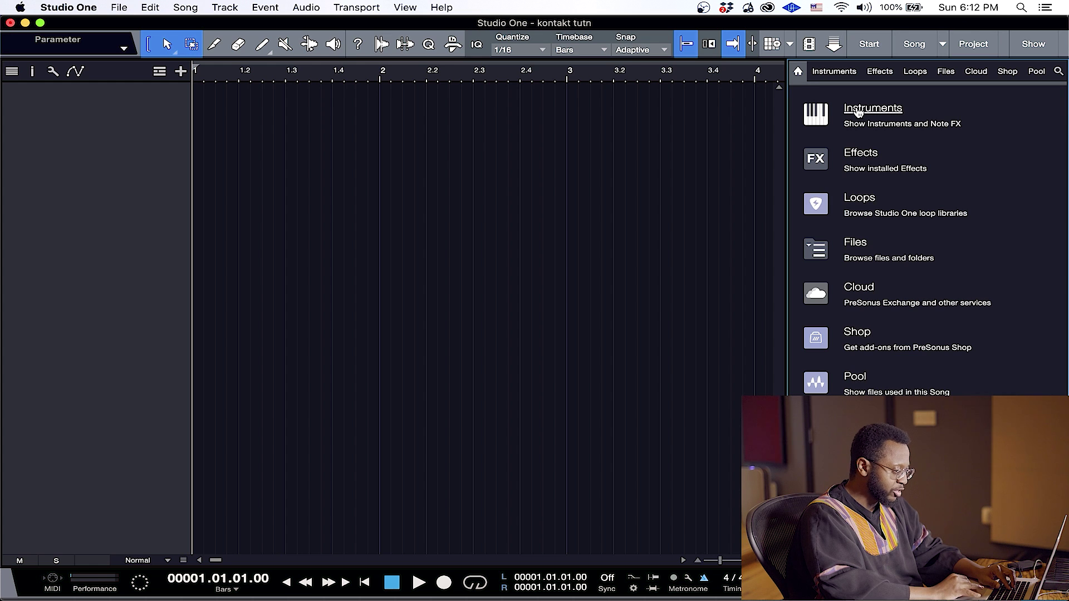
# Add Native Instruments Kontakt on a new instrument track and move its window aside.
pyautogui.click(856, 113)
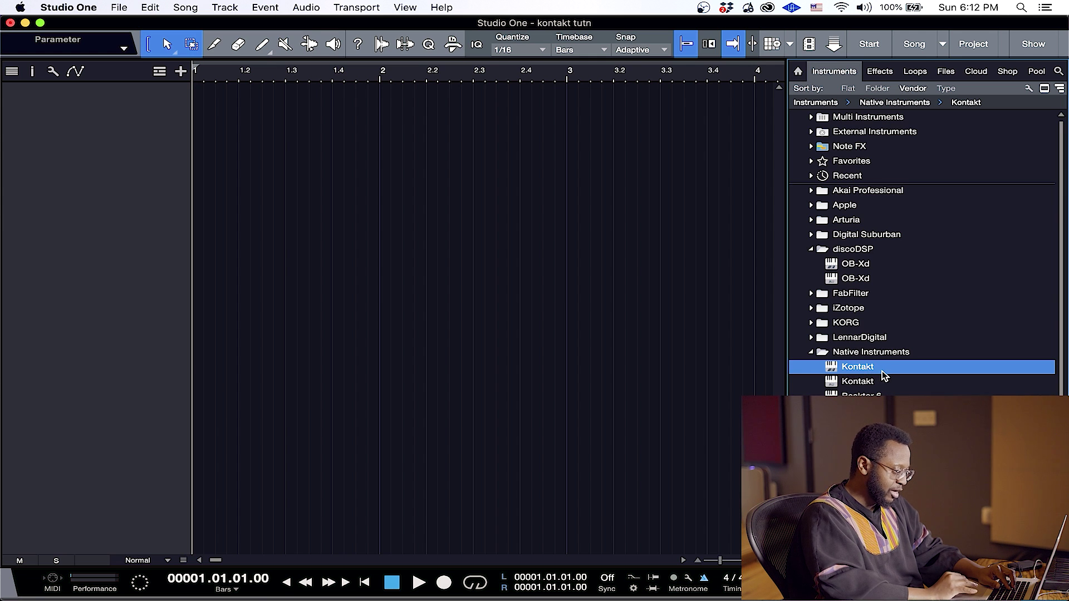
pyautogui.moveTo(886, 372); pyautogui.dragTo(267, 143)
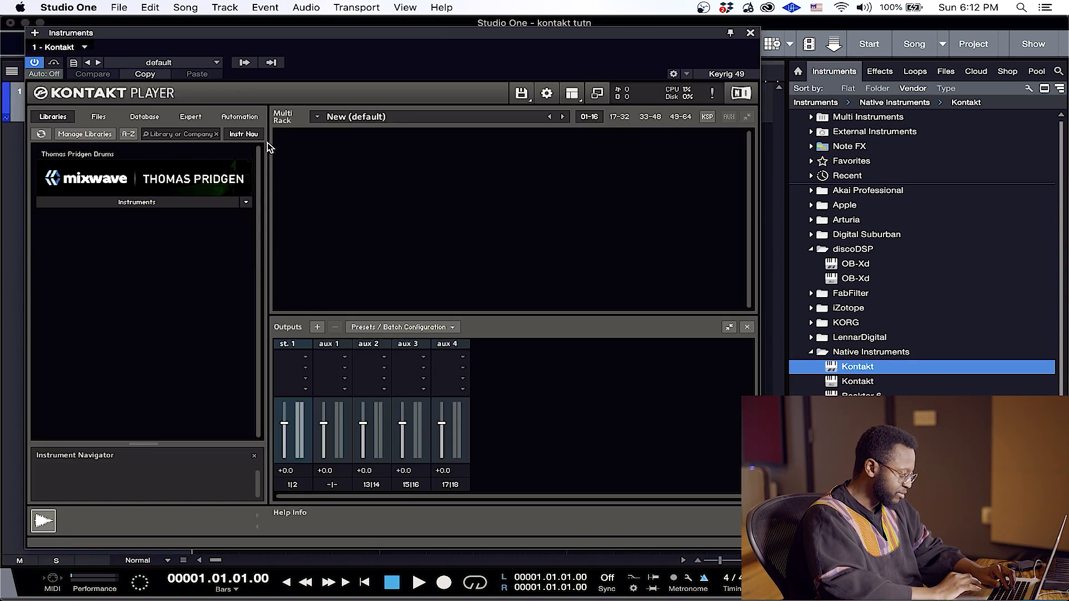
pyautogui.moveTo(394, 37); pyautogui.dragTo(511, 33)
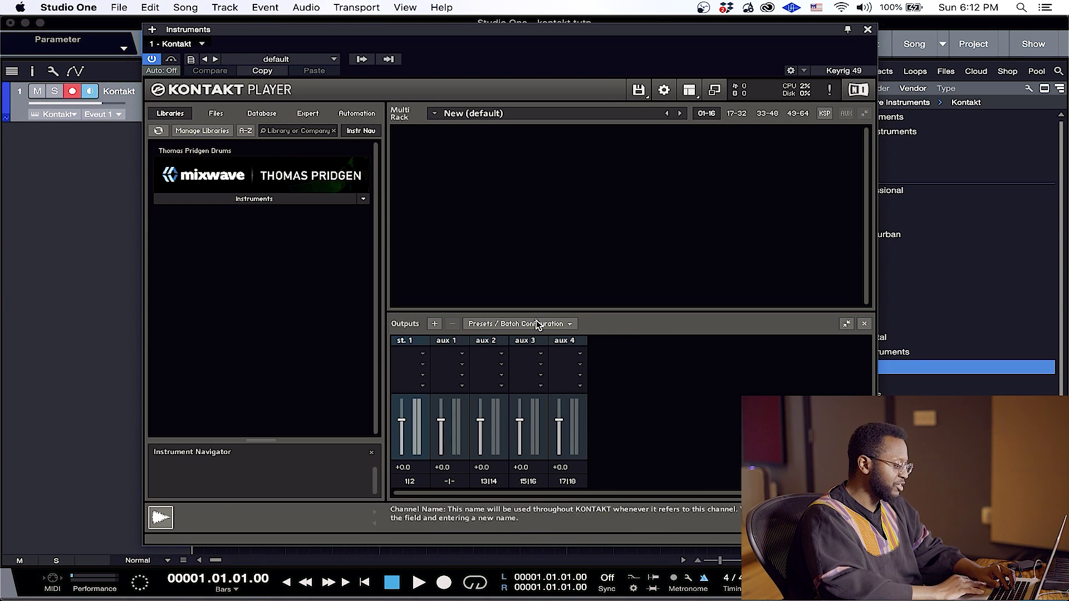
pyautogui.click(689, 89)
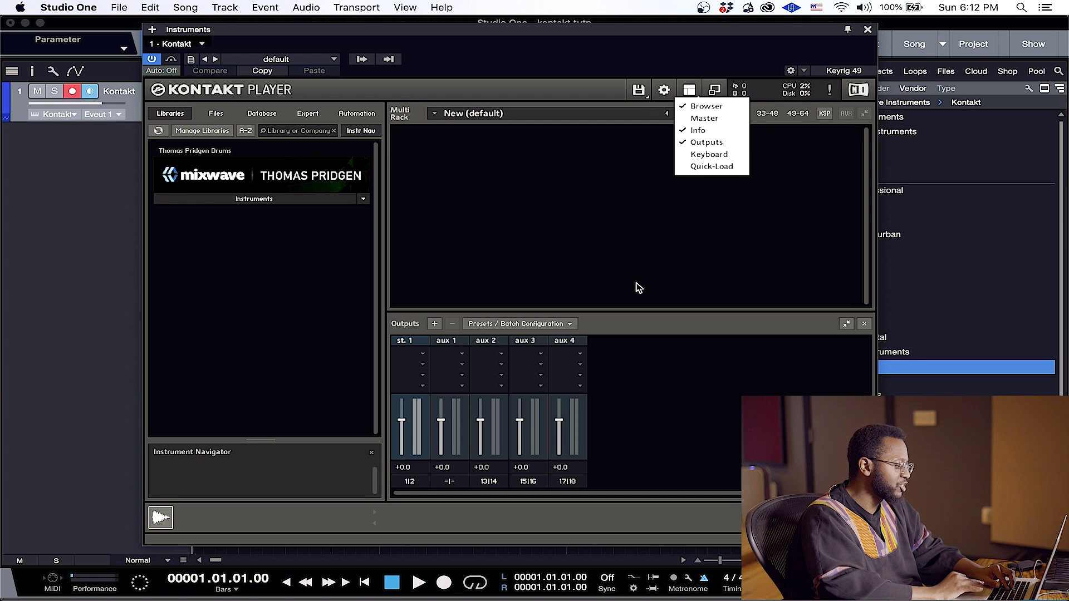
# Expand the Thomas Pridgen Drums Instruments list in Kontakt's library browser.
pyautogui.click(618, 346)
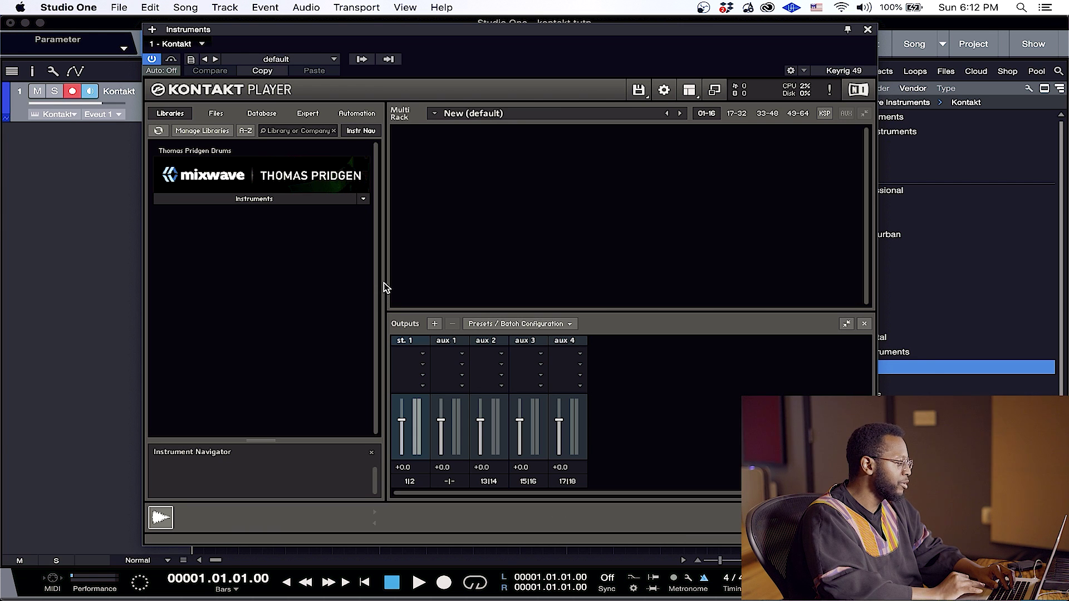
pyautogui.click(286, 200)
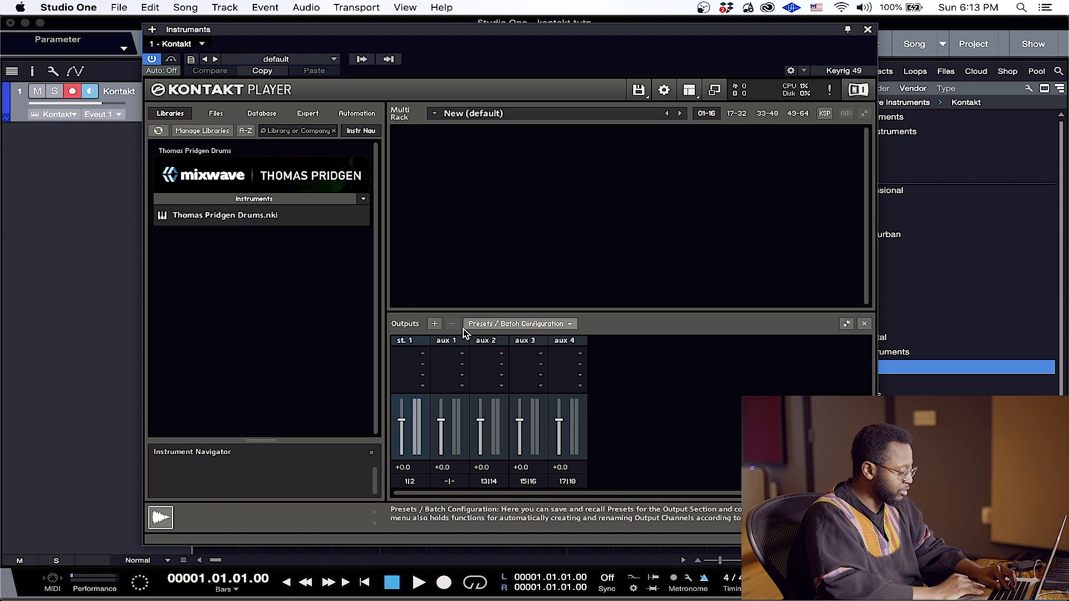
pyautogui.click(435, 325)
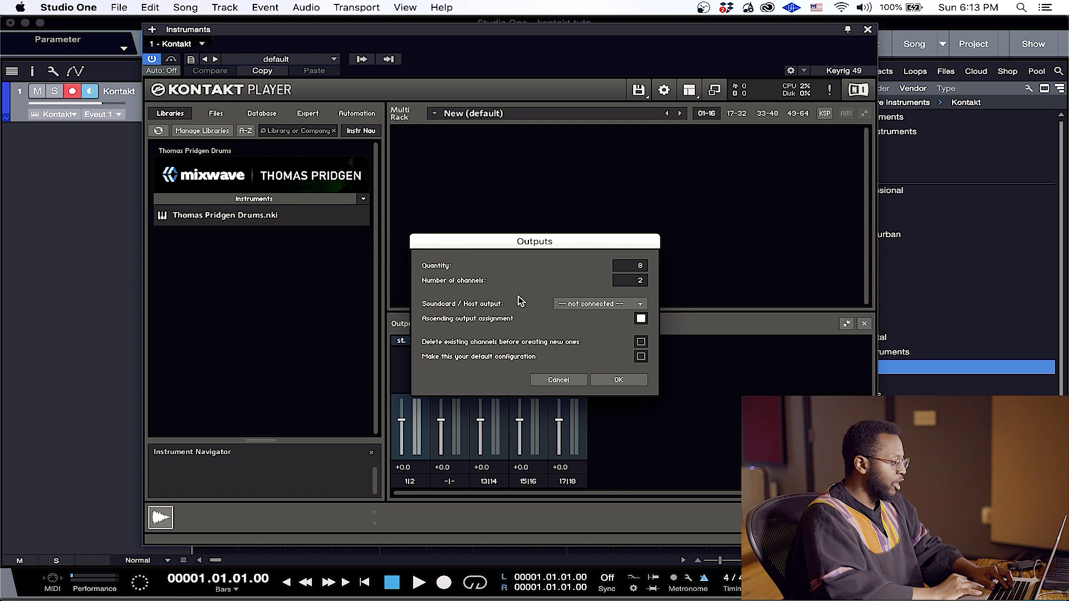
# Create 8 stereo Kontakt outputs starting at host output Kt. st. 1 [1].
pyautogui.click(610, 305)
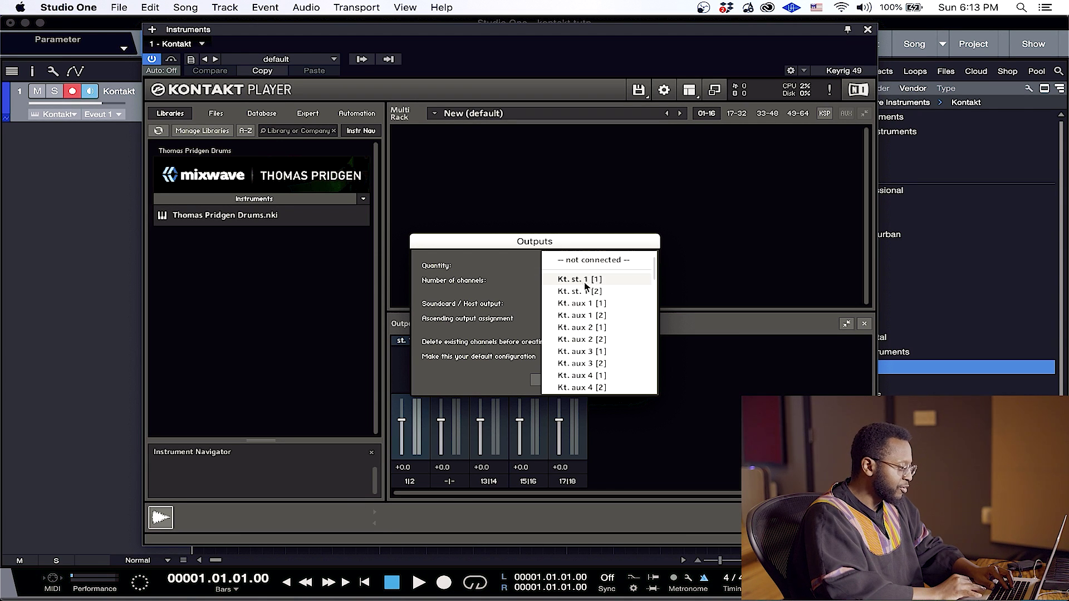
pyautogui.click(599, 280)
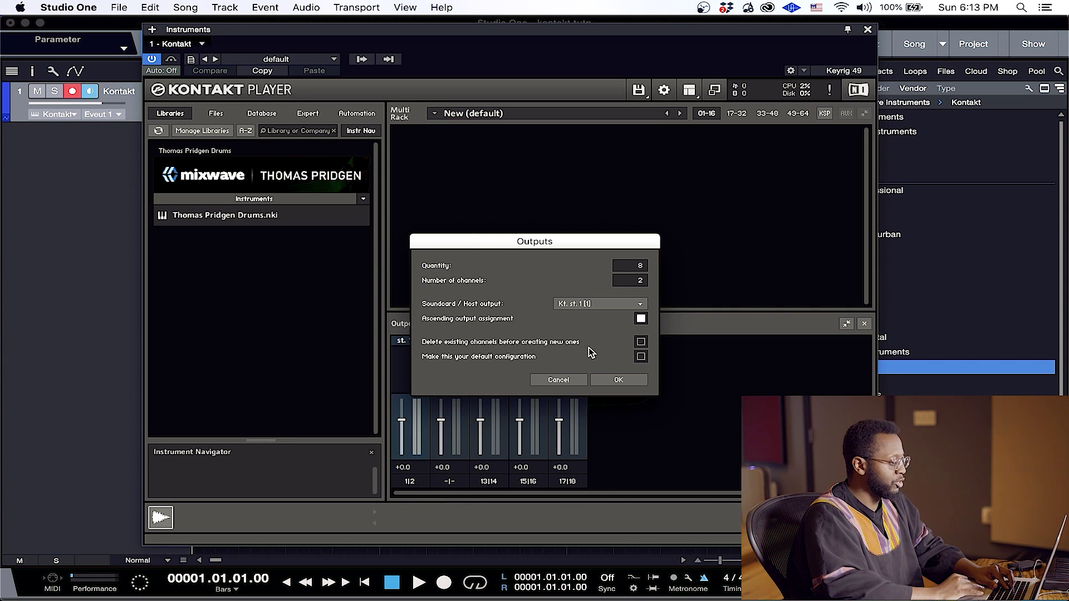
pyautogui.moveTo(578, 248); pyautogui.dragTo(779, 259)
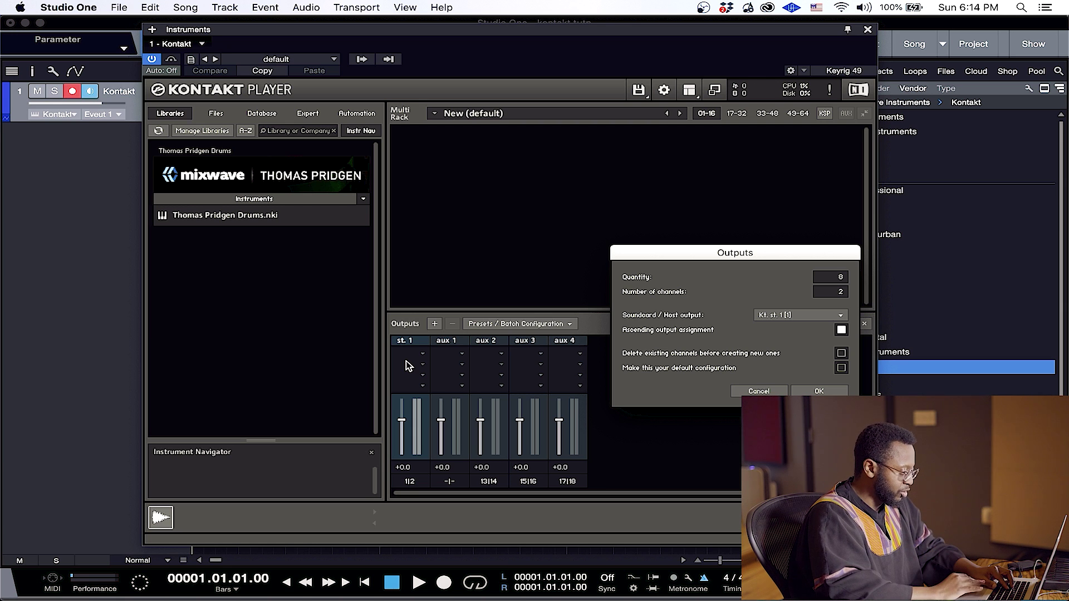
pyautogui.press('Return')
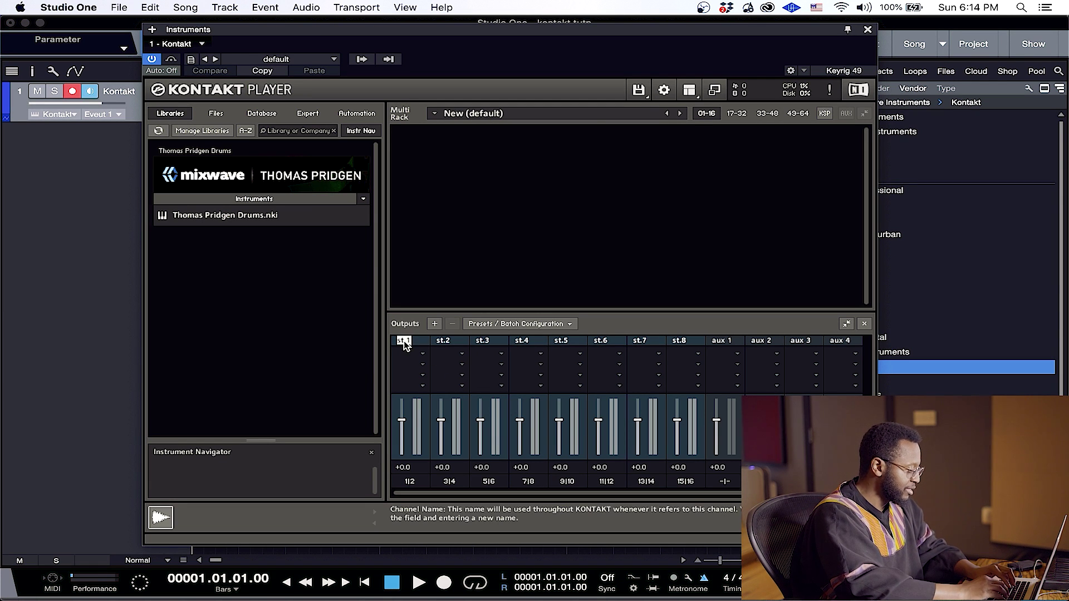
# Name the first four Kontakt outputs Kit, Kick, Snare and Hat.
pyautogui.write('Kit')
pyautogui.press('Return')
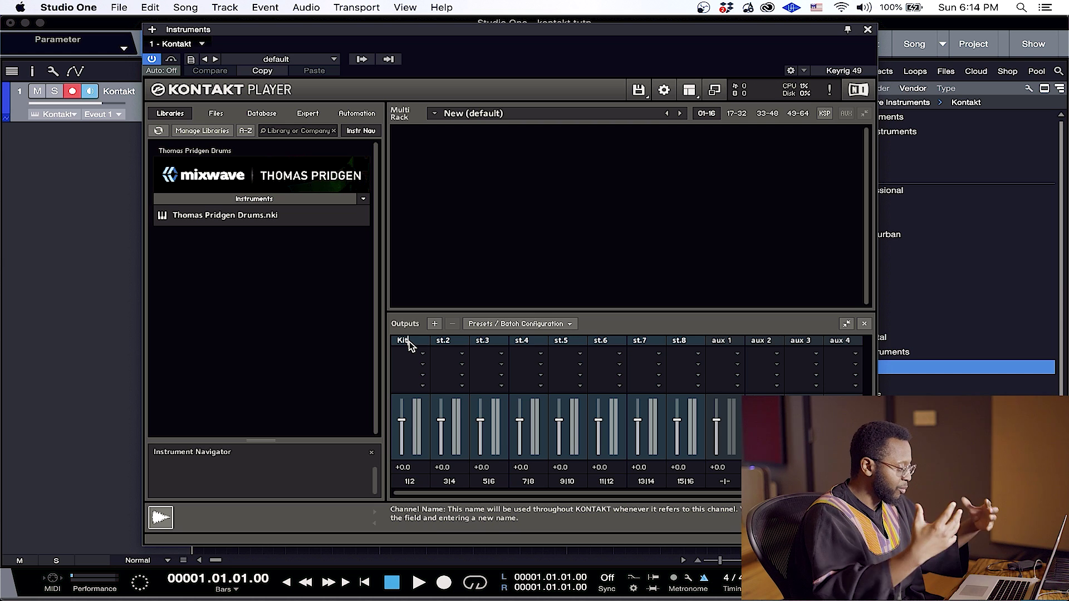
pyautogui.doubleClick(444, 342)
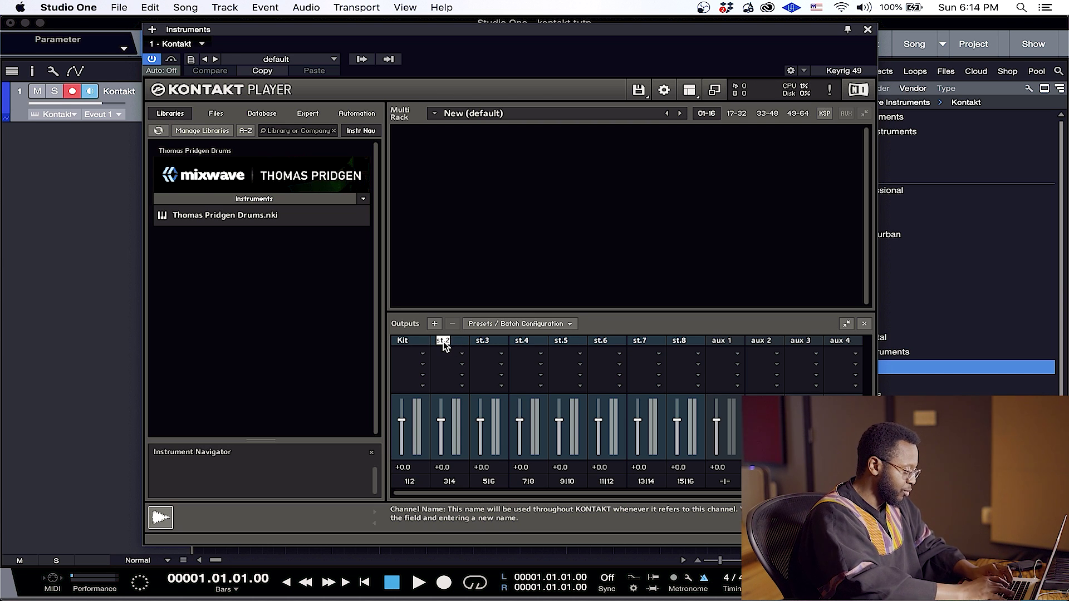
pyautogui.write('Kick')
pyautogui.doubleClick(482, 341)
pyautogui.write('Snare')
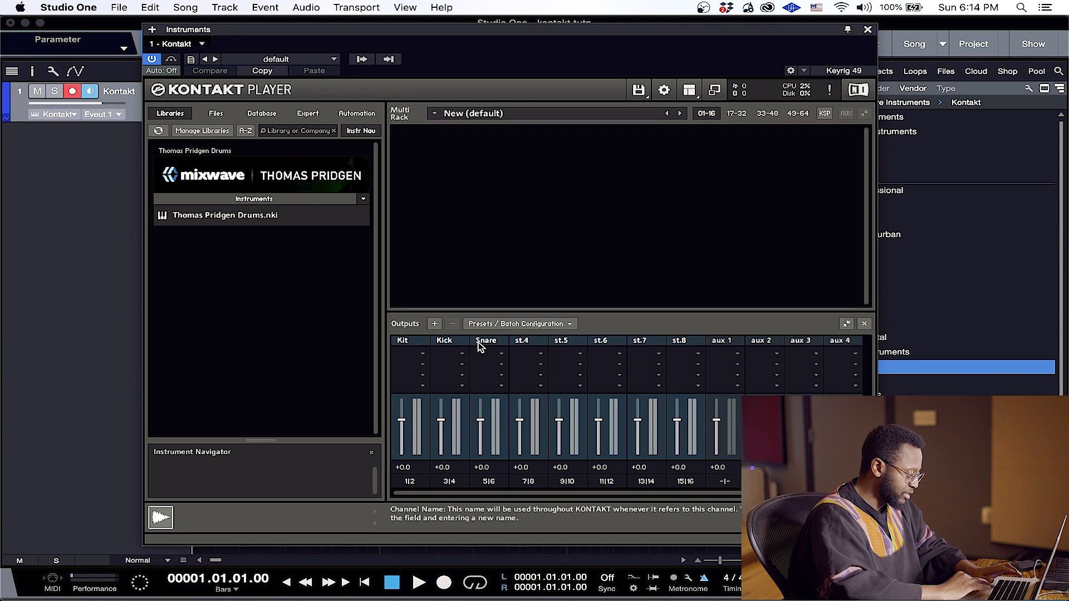
pyautogui.doubleClick(526, 342)
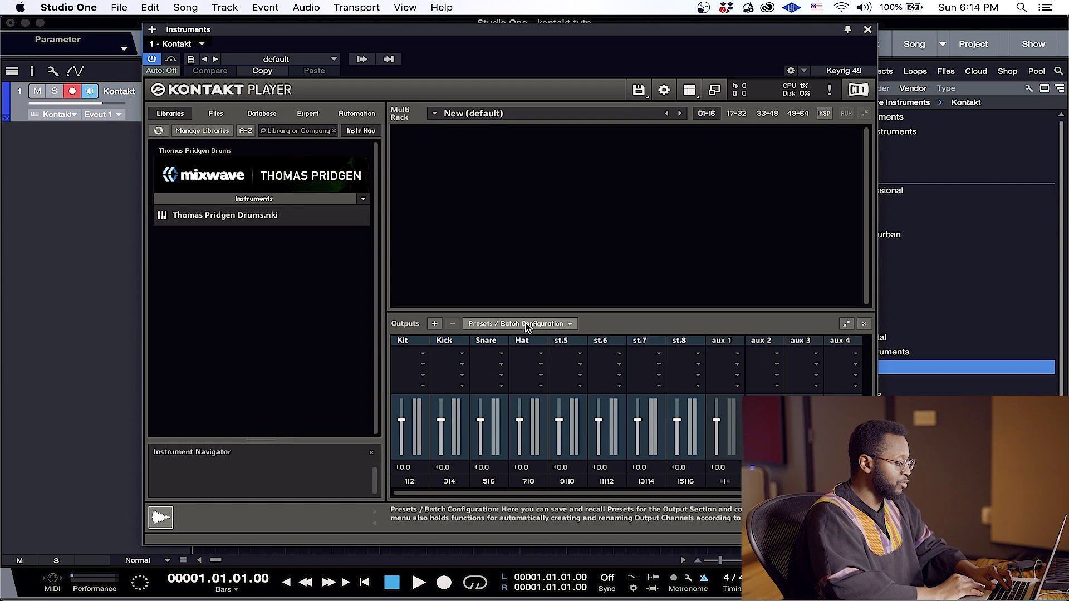
pyautogui.click(526, 325)
# Save the Kontakt output setup as the preset 'Drum Kit'.
pyautogui.click(525, 340)
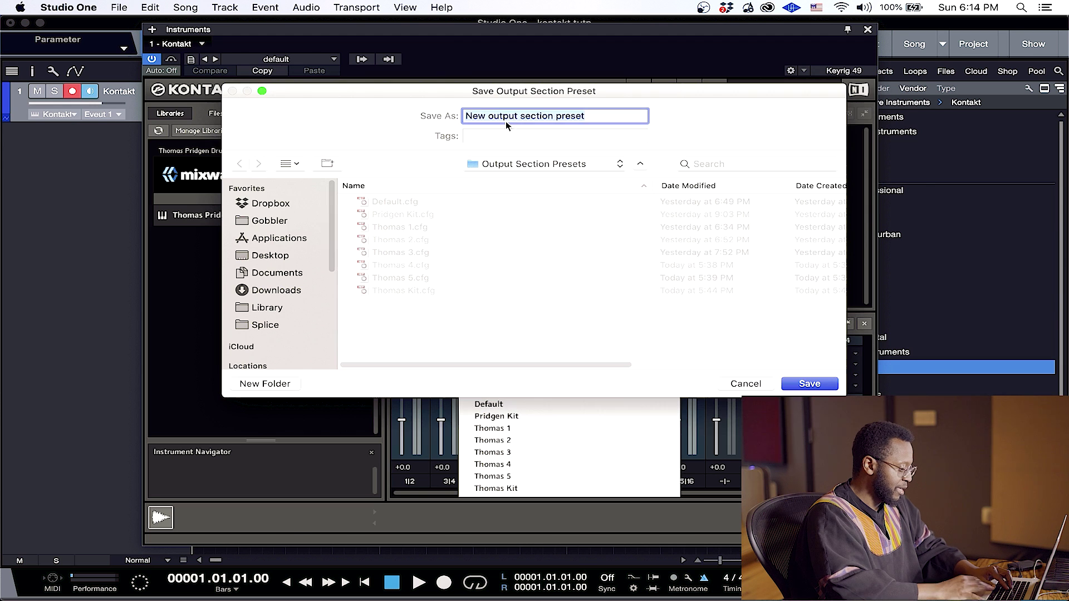
pyautogui.write('Drum Kit')
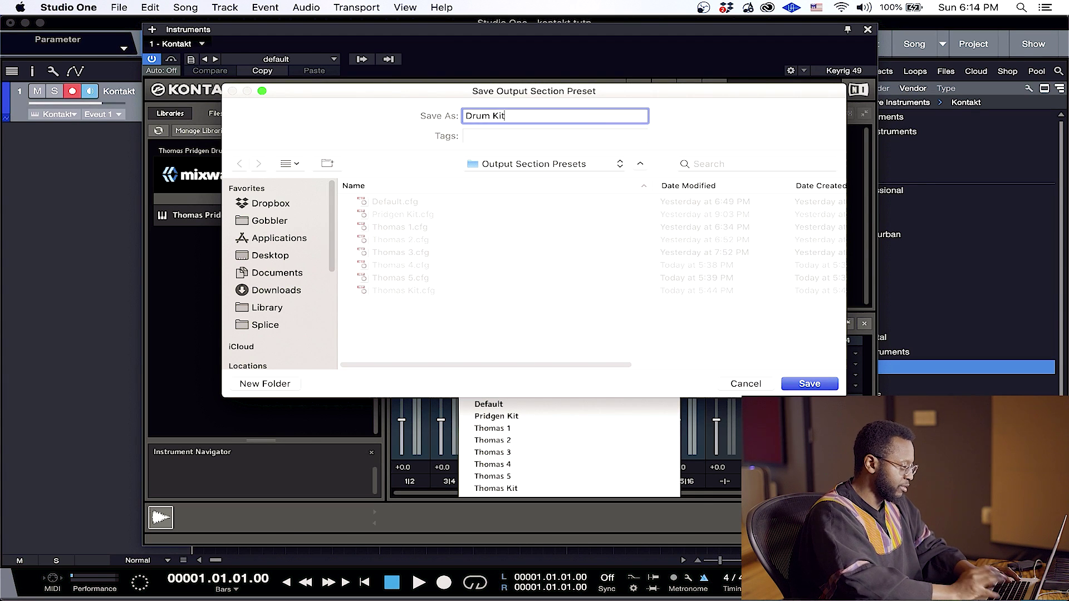
pyautogui.press('Return')
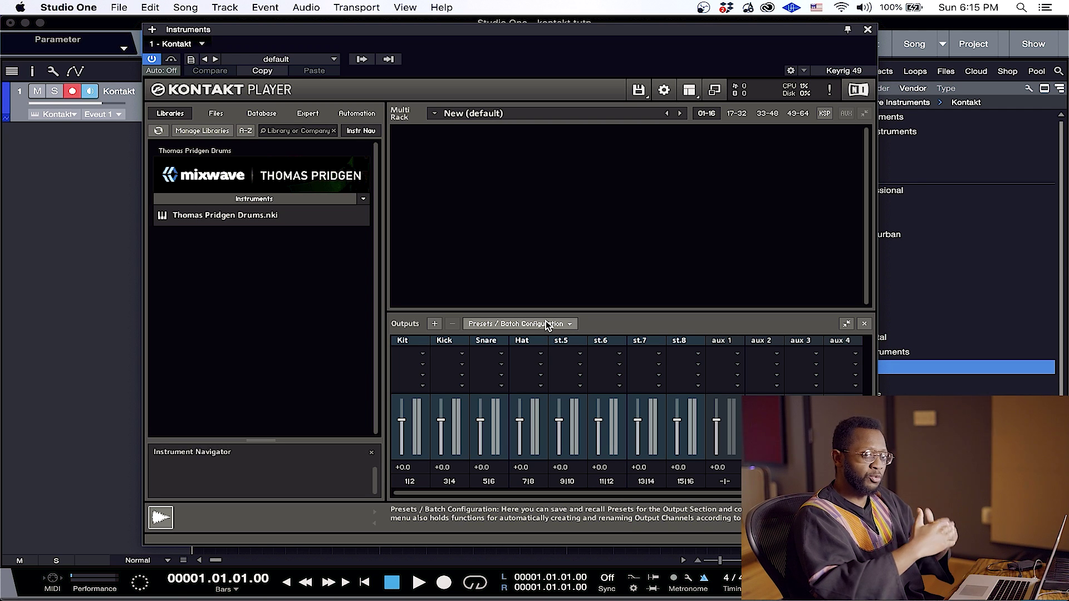
# Make this output setup the default for all formats.
pyautogui.click(547, 324)
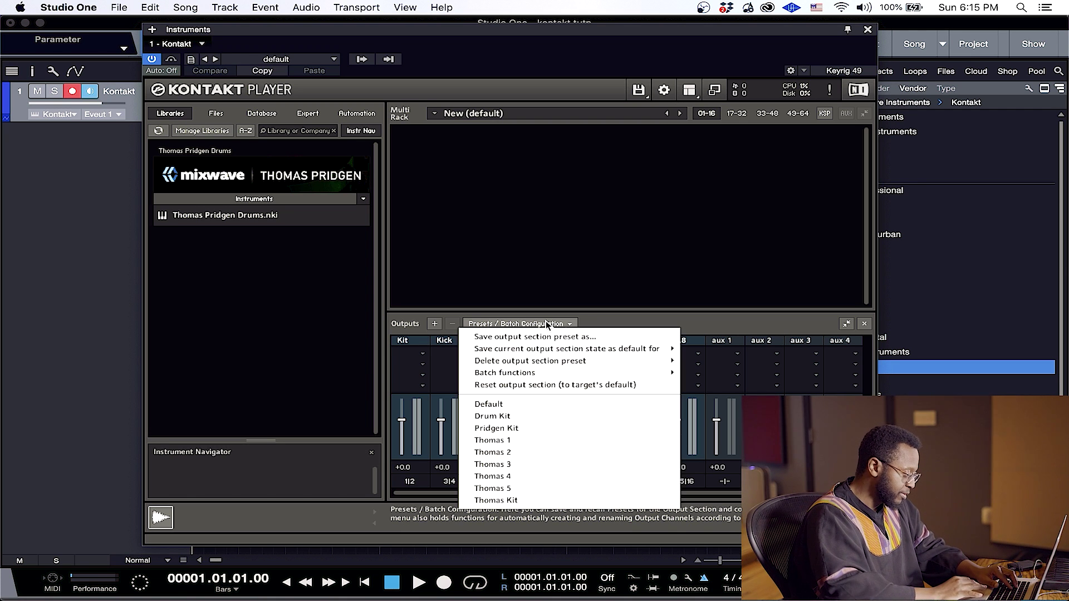
pyautogui.moveTo(548, 351)
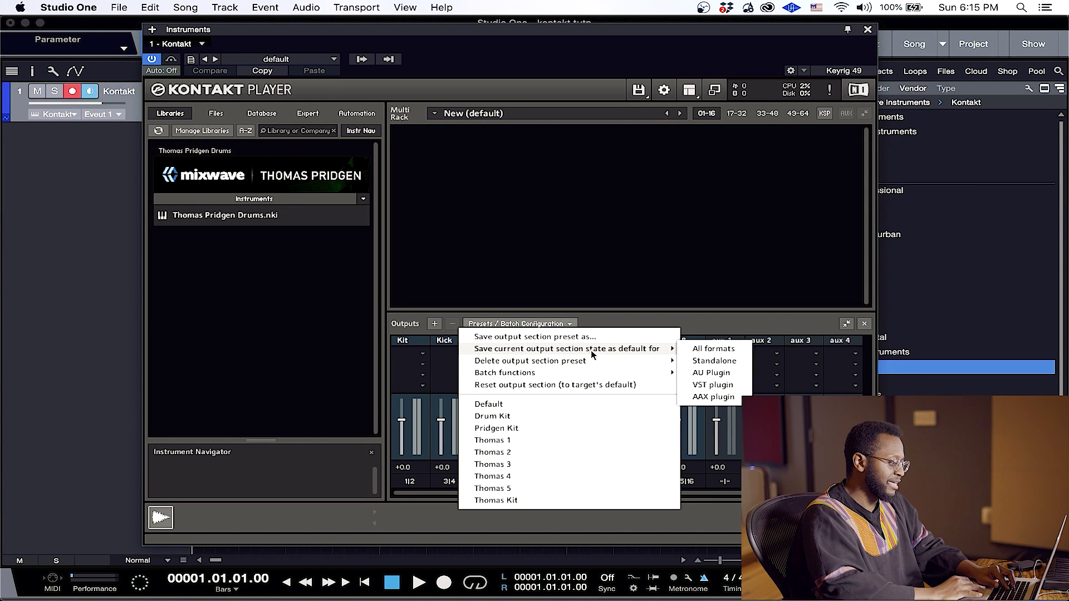
pyautogui.click(704, 350)
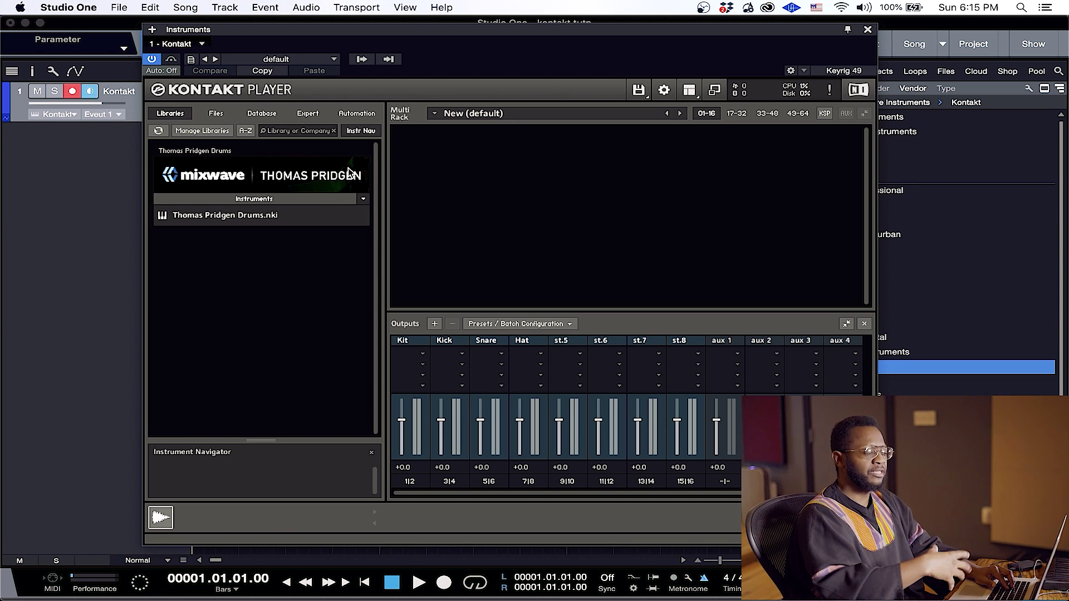
# Remove the old Kontakt track with its instrument and add a fresh Kontakt instrument track.
pyautogui.press('super+w')
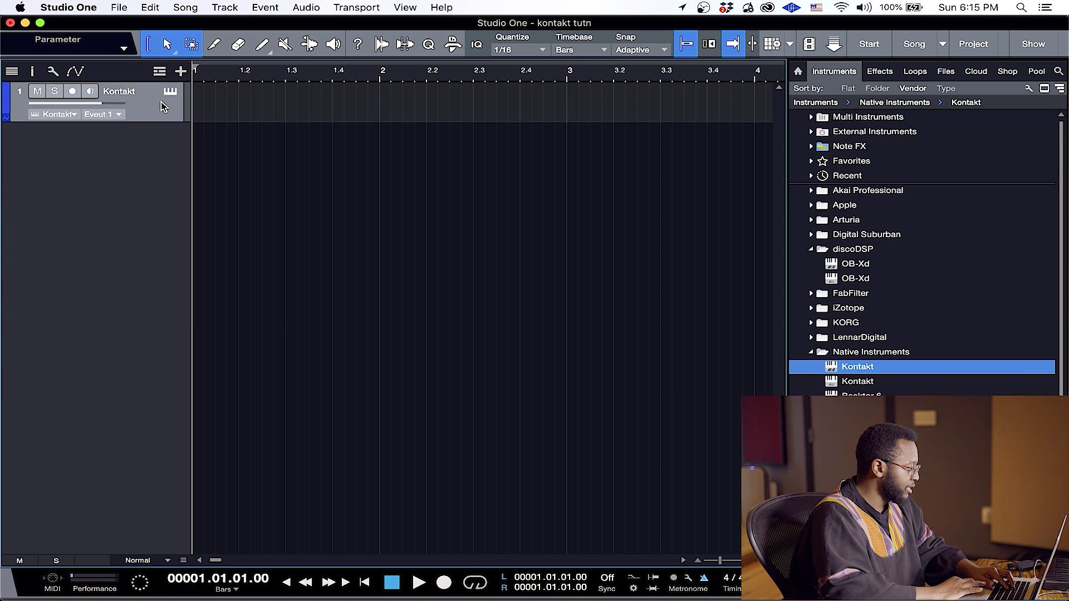
pyautogui.rightClick(163, 106)
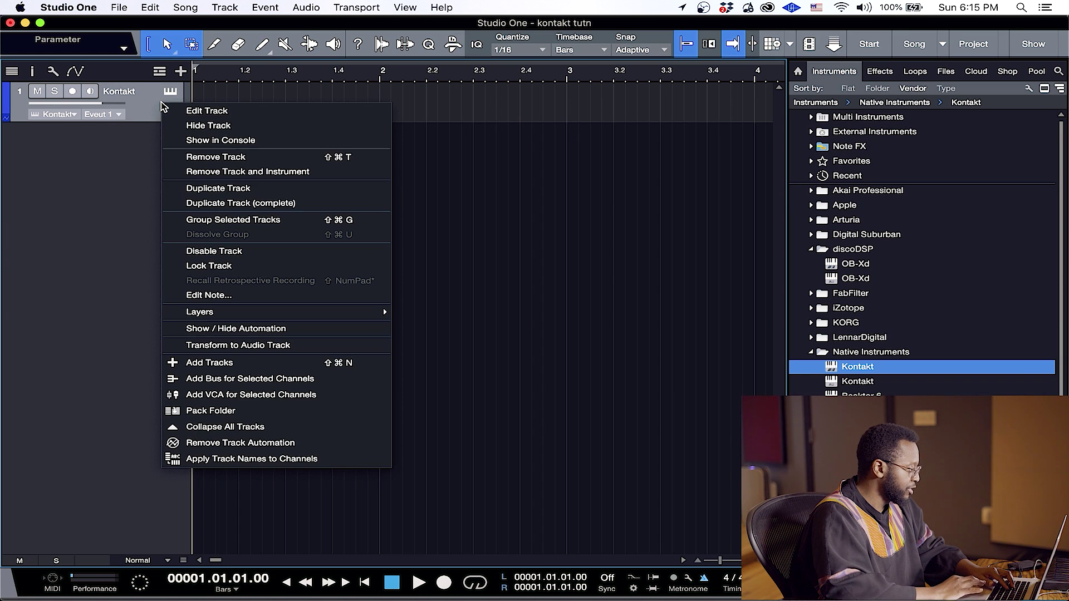
pyautogui.click(210, 175)
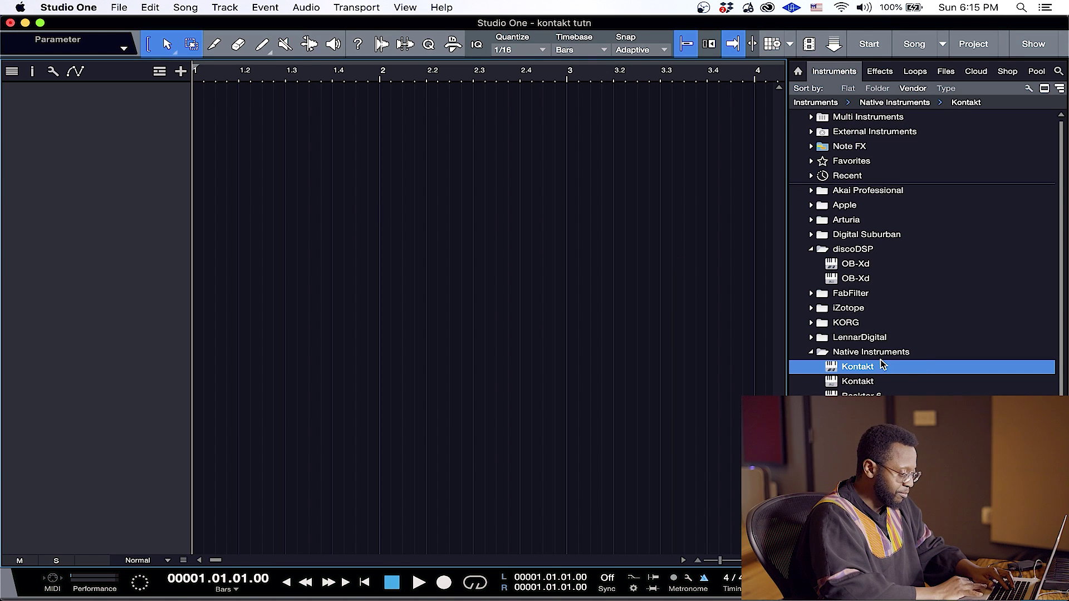
pyautogui.moveTo(870, 368); pyautogui.dragTo(493, 198)
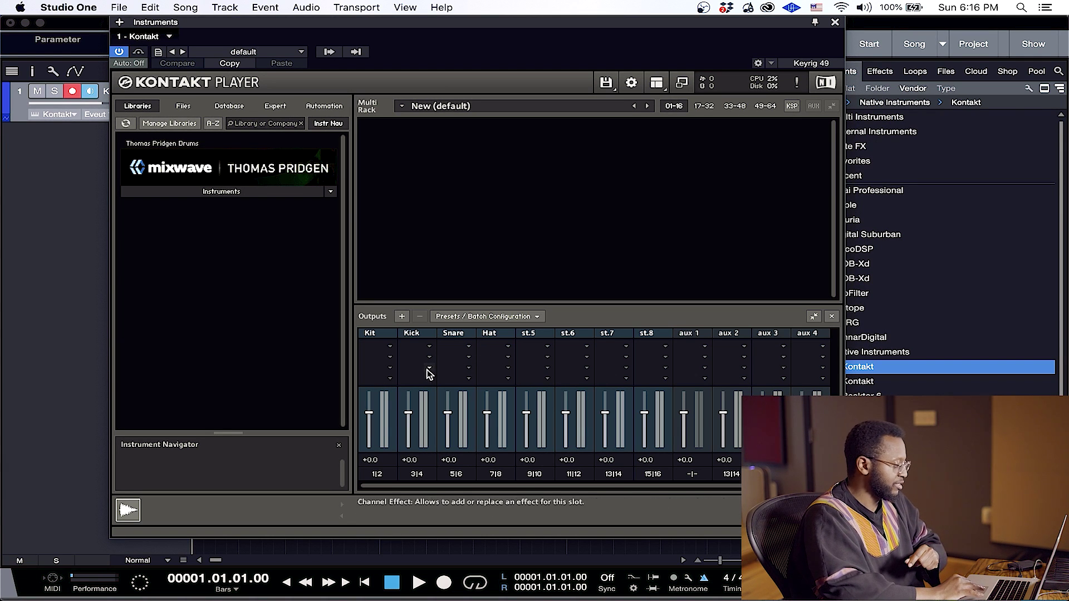
pyautogui.click(238, 193)
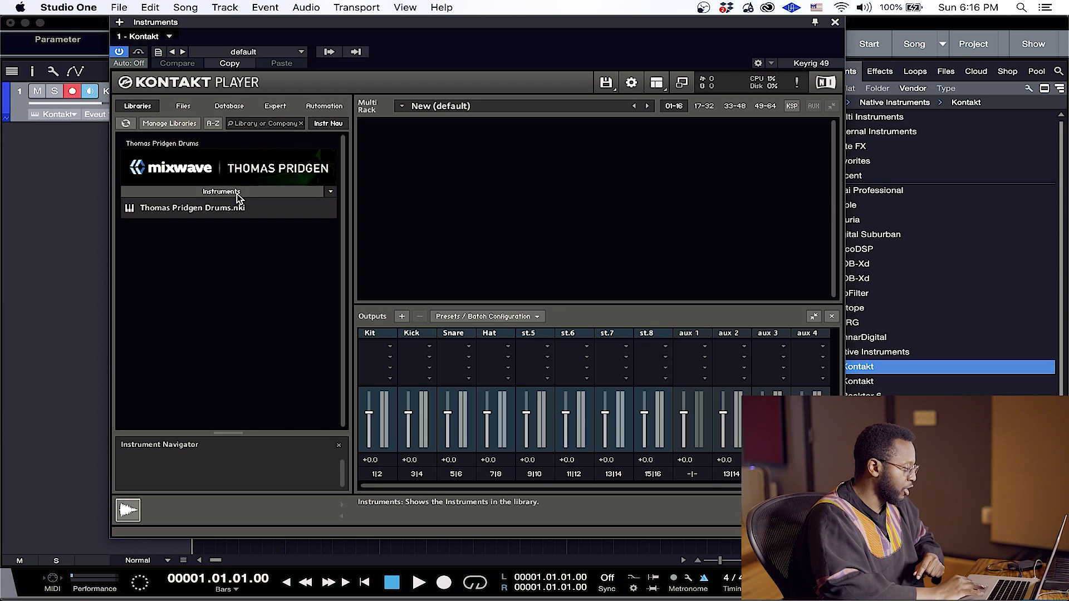
# Load Thomas Pridgen Drums.nki into Kontakt and show the Studio One mixer.
pyautogui.doubleClick(176, 211)
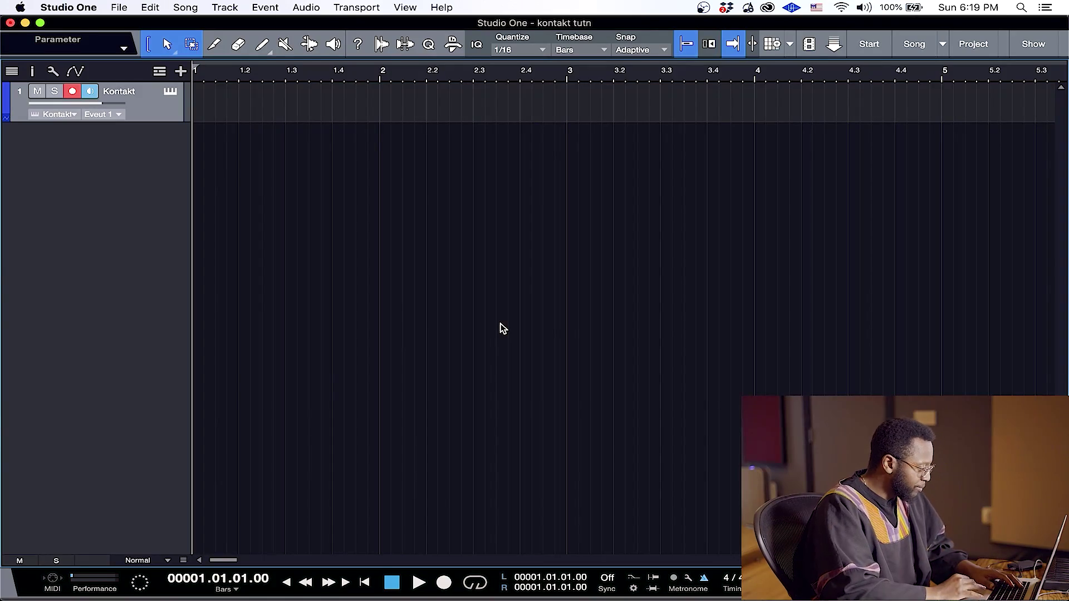
pyautogui.press('F3')
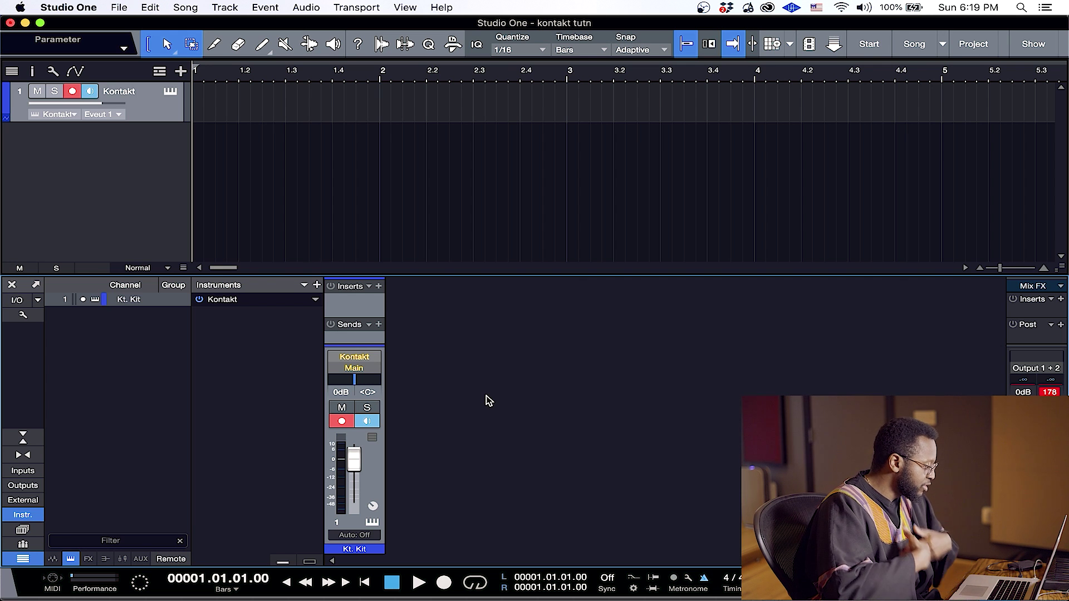
# Enable Kontakt outputs Kt. Kick, Snare, Hat and st.5 through st.8 as mixer channels.
pyautogui.click(171, 91)
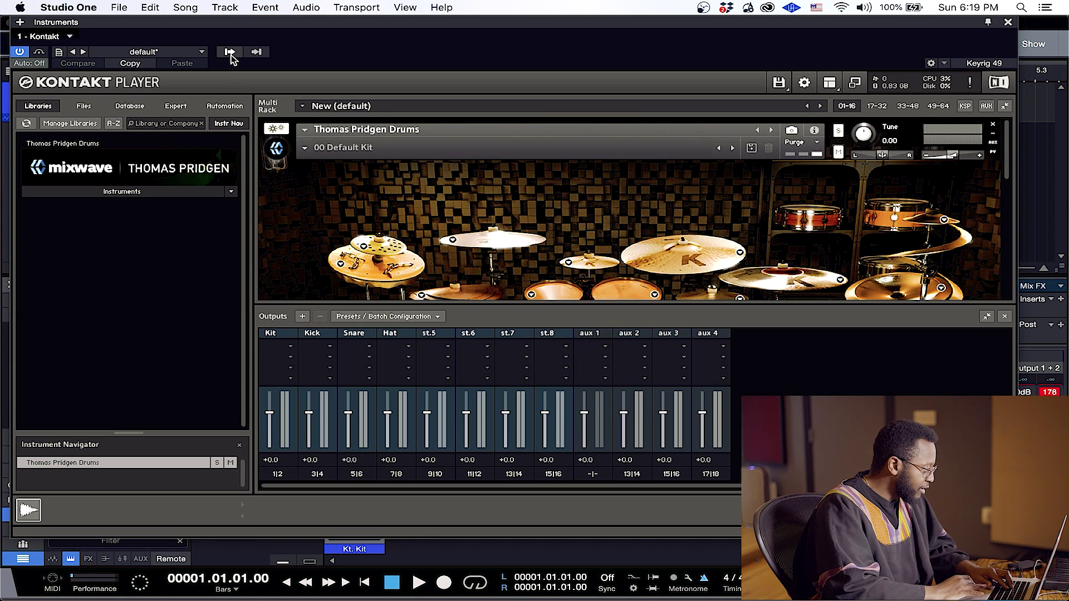
pyautogui.click(230, 52)
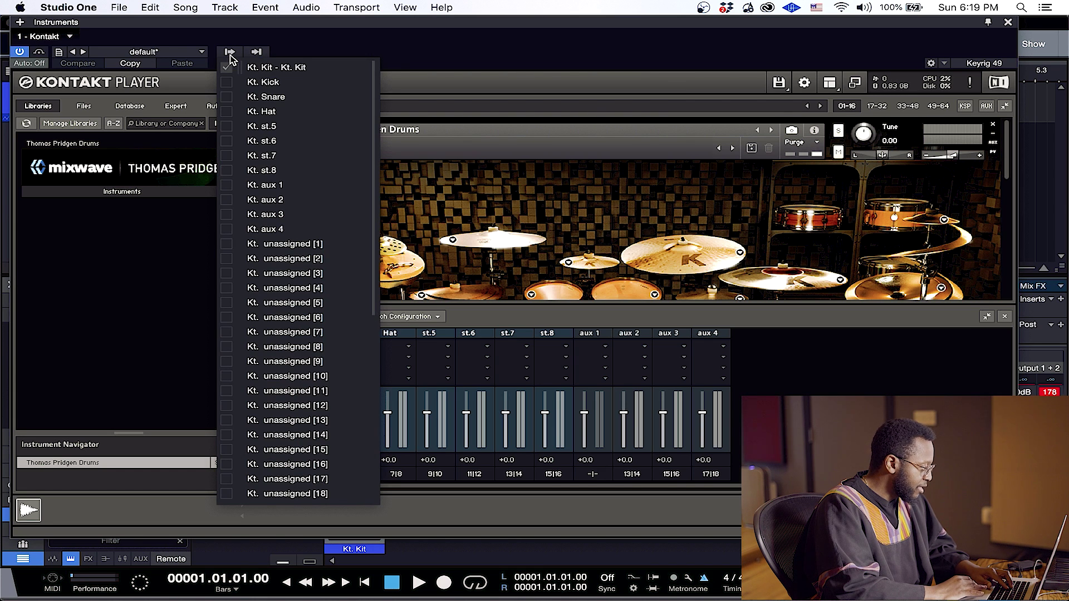
pyautogui.click(227, 83)
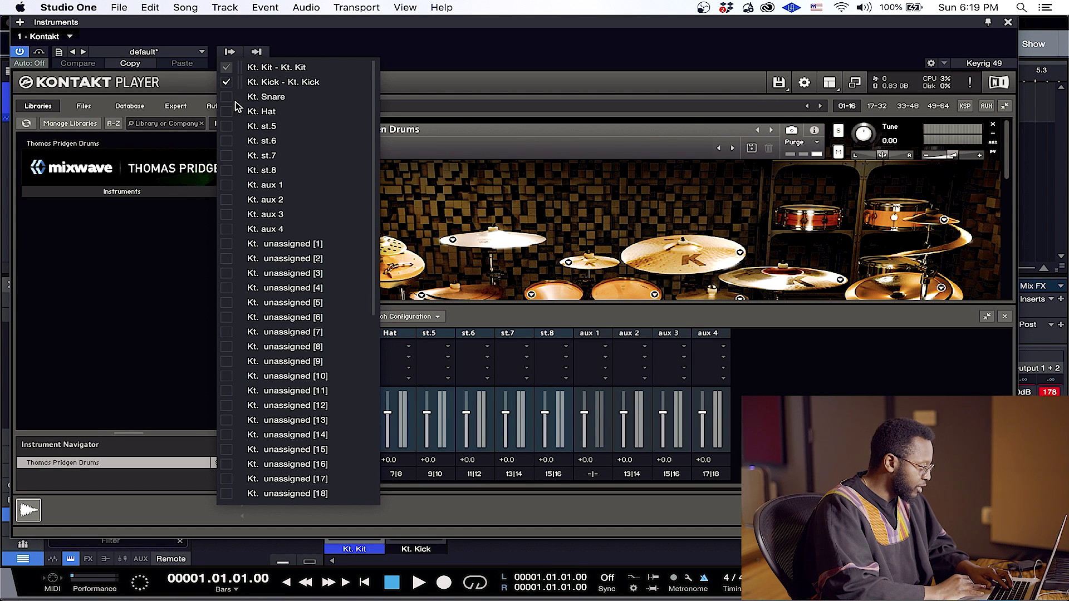
pyautogui.click(233, 98)
pyautogui.click(230, 114)
pyautogui.click(230, 127)
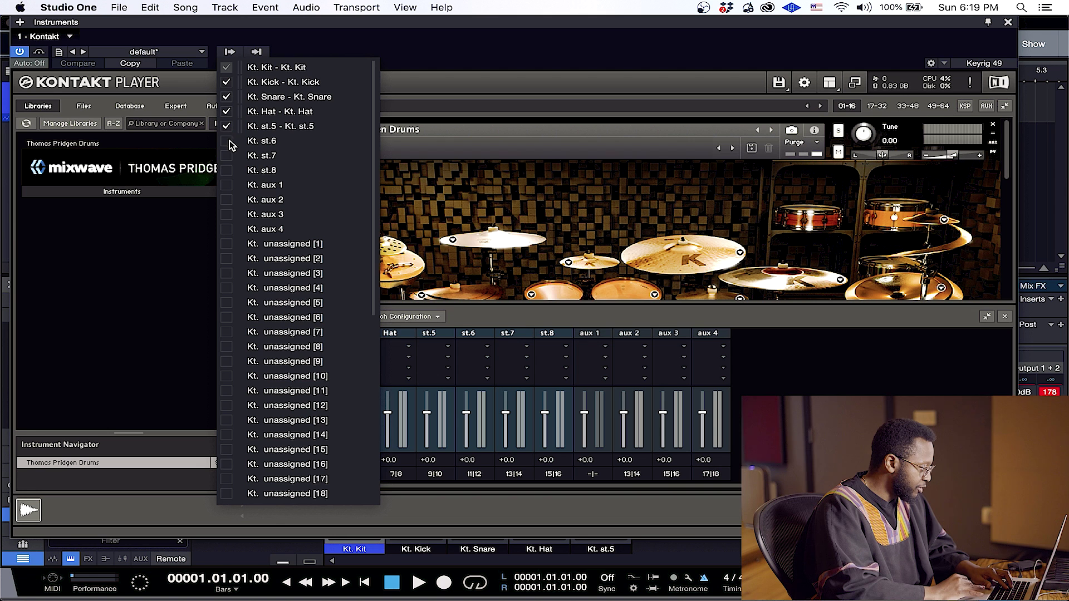
pyautogui.click(230, 142)
pyautogui.click(227, 156)
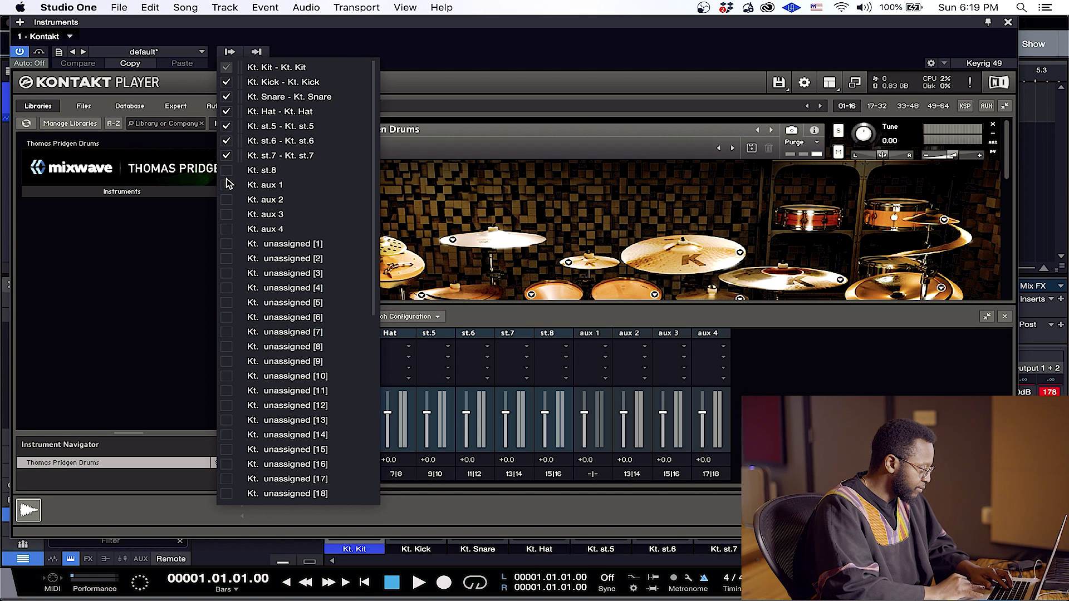
pyautogui.click(228, 171)
pyautogui.click(428, 66)
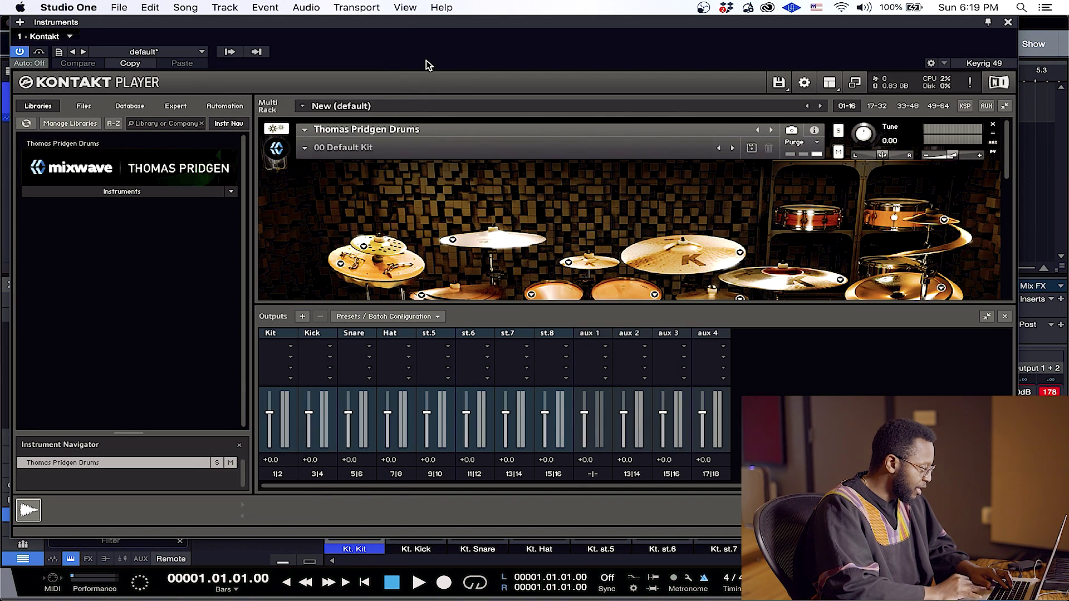
pyautogui.click(1008, 22)
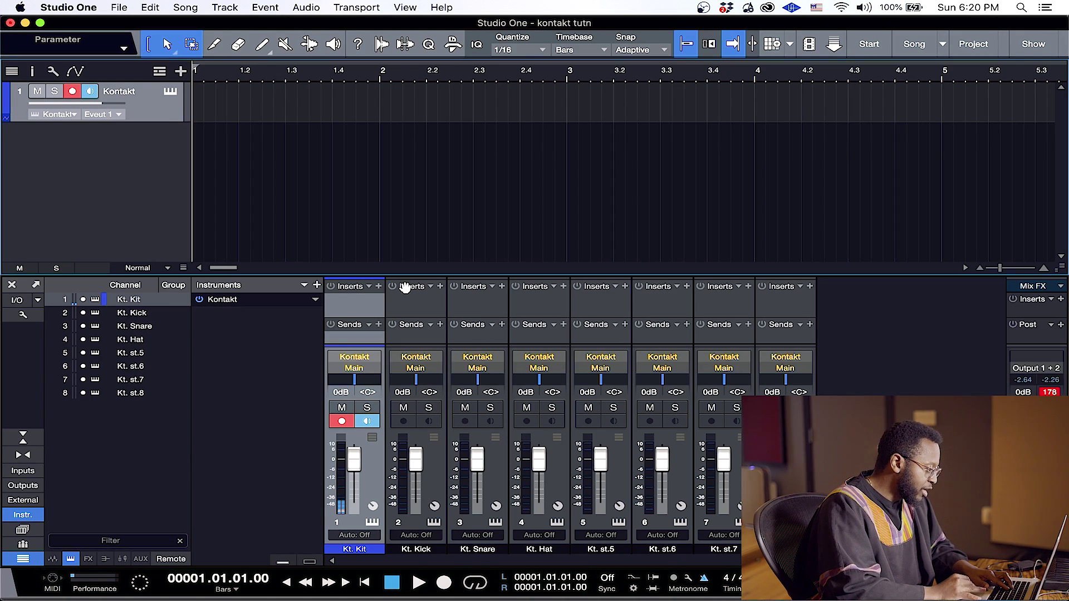
# Route the kit's KICK, SNARE and HI-HAT channels to the Kick, Snare and Hat outputs.
pyautogui.click(170, 91)
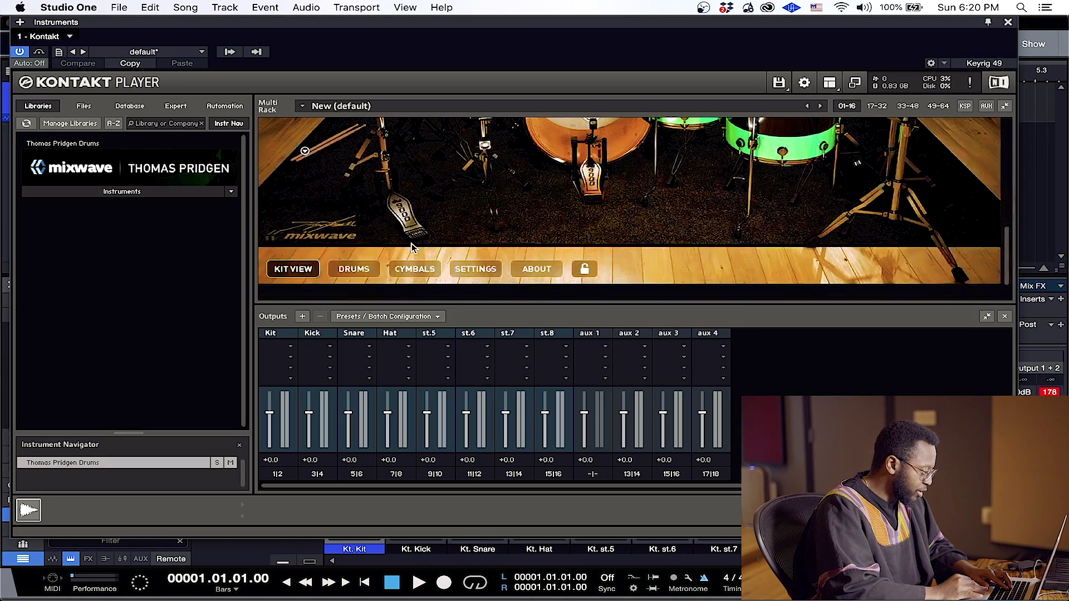
pyautogui.click(357, 271)
pyautogui.click(320, 275)
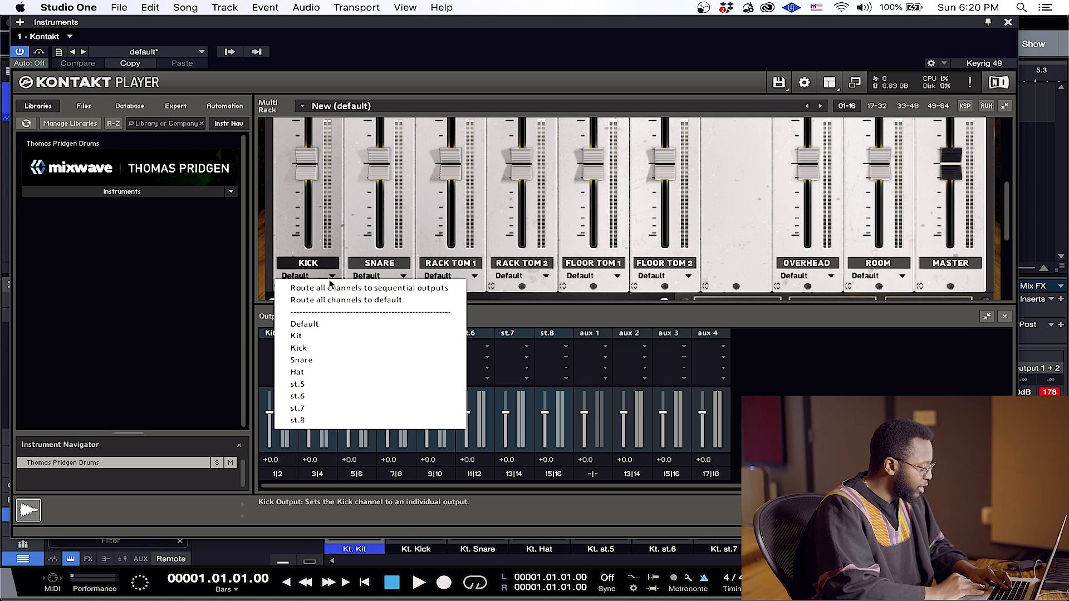
pyautogui.click(314, 349)
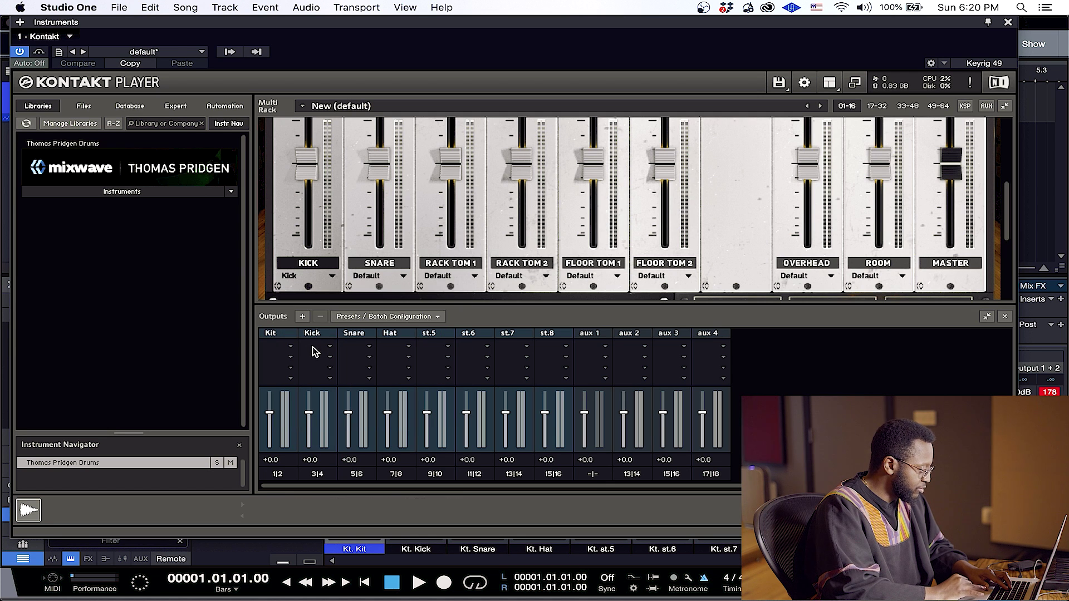
pyautogui.click(403, 276)
pyautogui.click(384, 361)
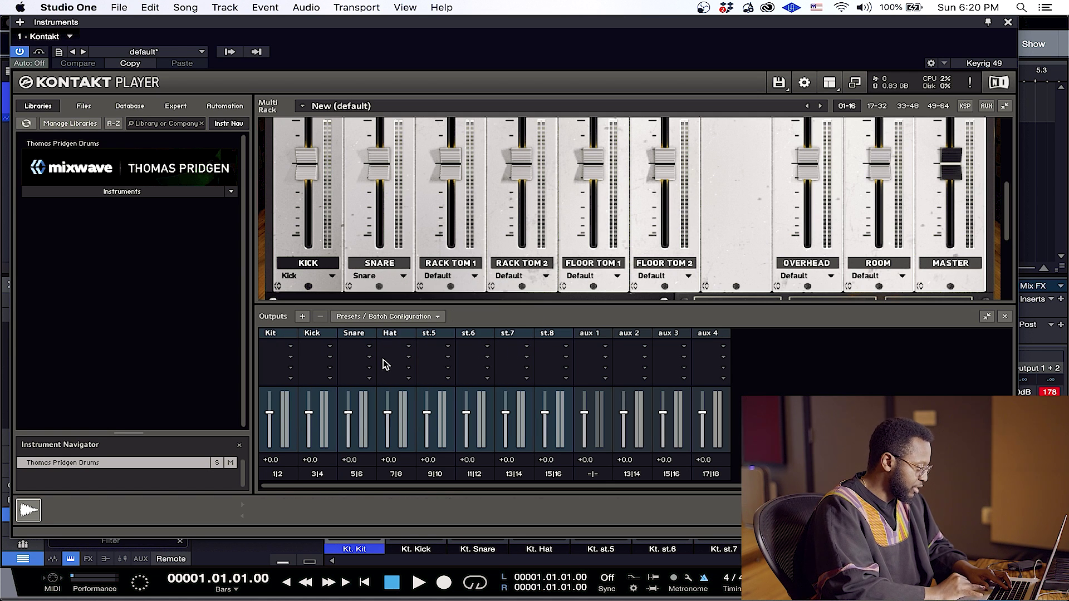
pyautogui.scroll(-5, 382, 229)
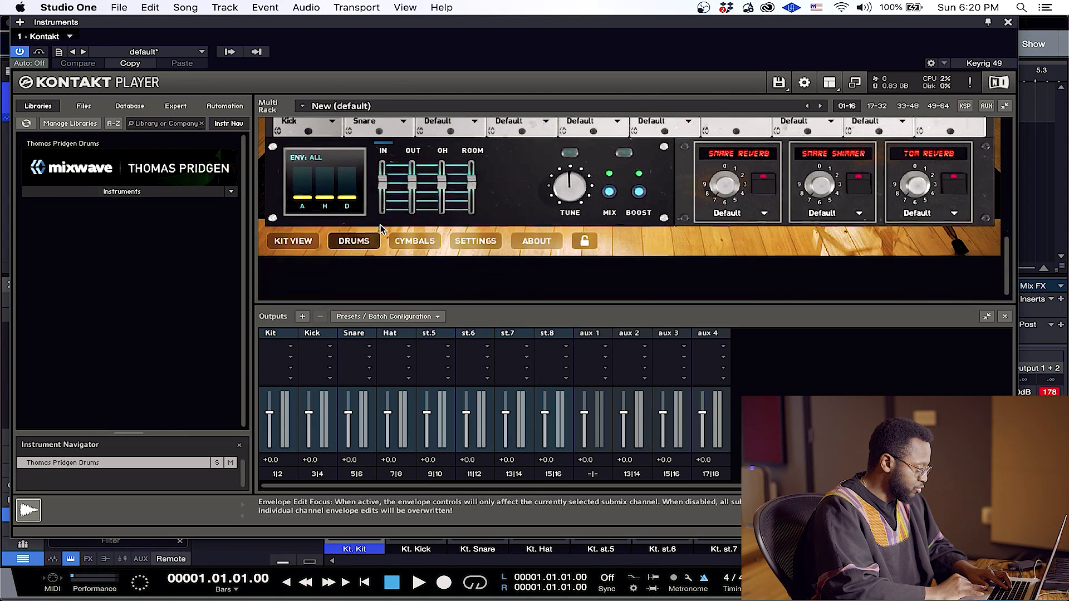
pyautogui.scroll(-1, 382, 228)
pyautogui.scroll(3, 323, 174)
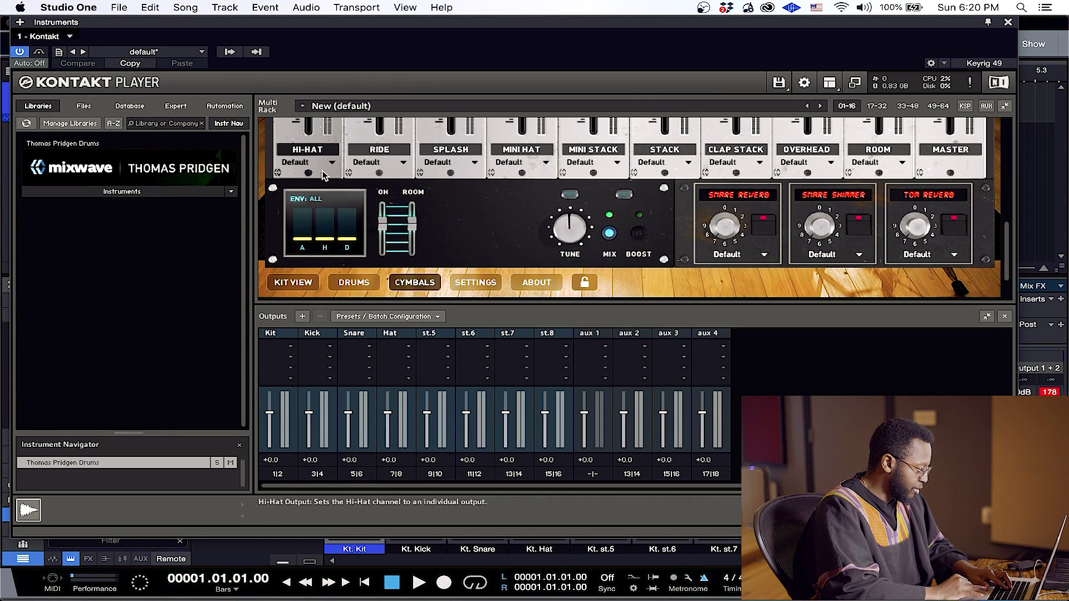
pyautogui.click(334, 165)
pyautogui.click(297, 249)
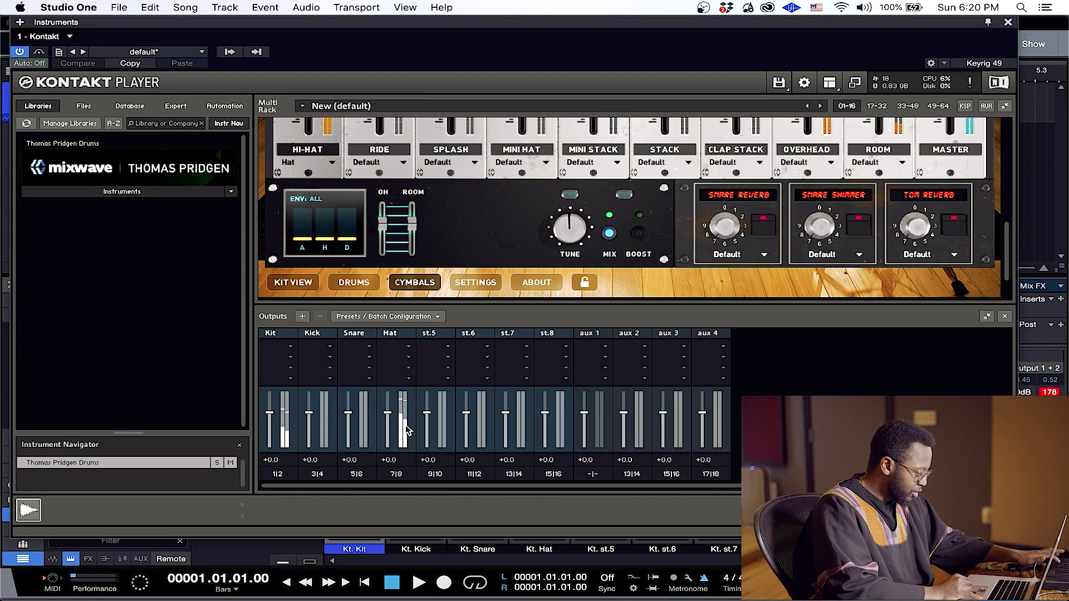
pyautogui.click(1009, 23)
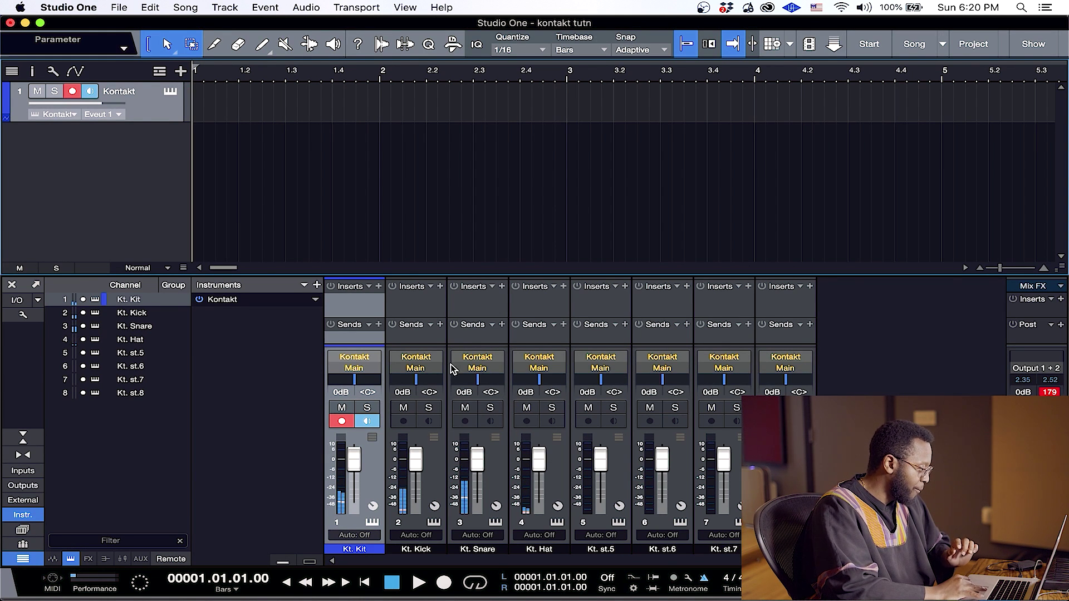
# Enlarge the mixer's inserts area and browse the Kick channel's effects without adding one.
pyautogui.moveTo(425, 277); pyautogui.dragTo(439, 201)
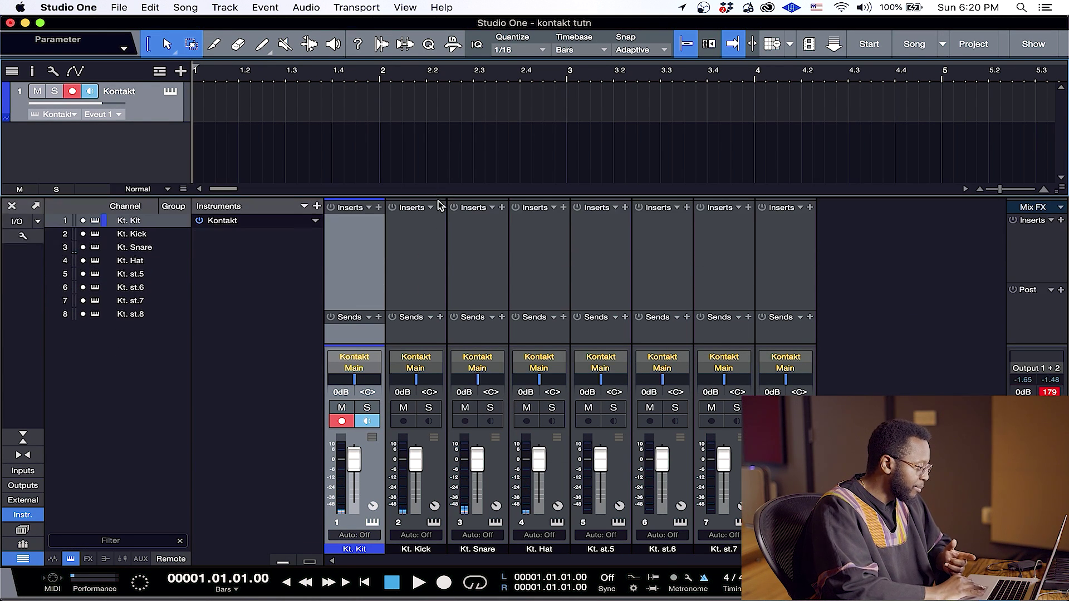
pyautogui.click(440, 207)
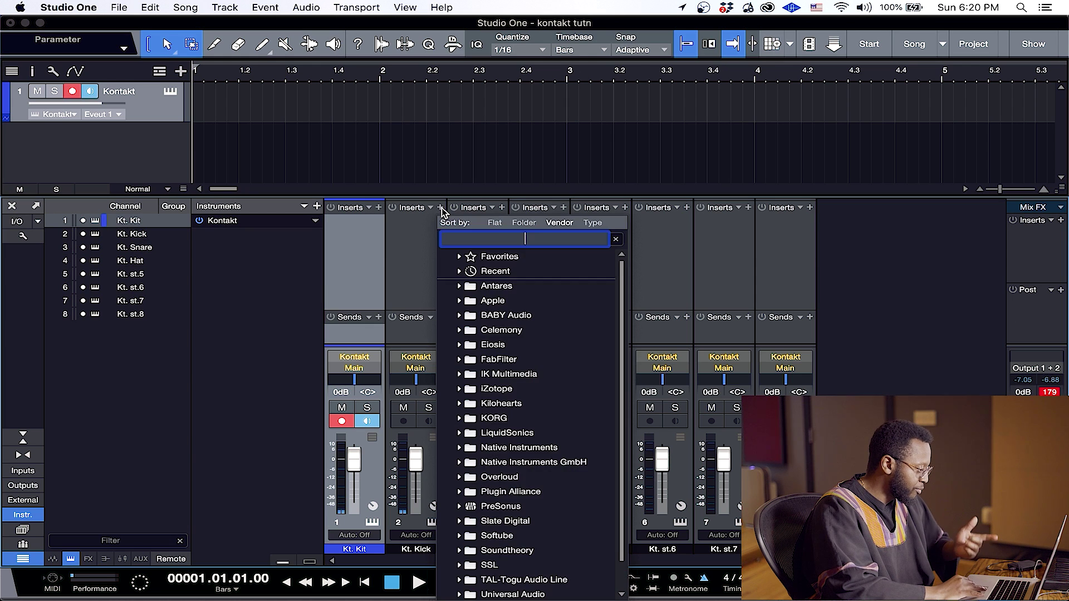
pyautogui.click(423, 259)
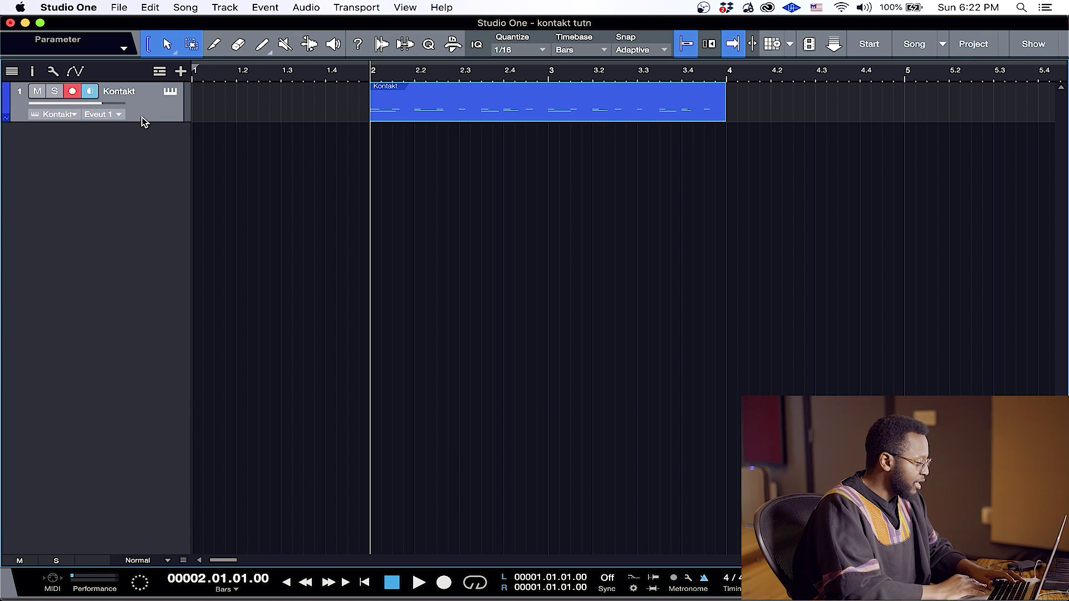
pyautogui.press('space')
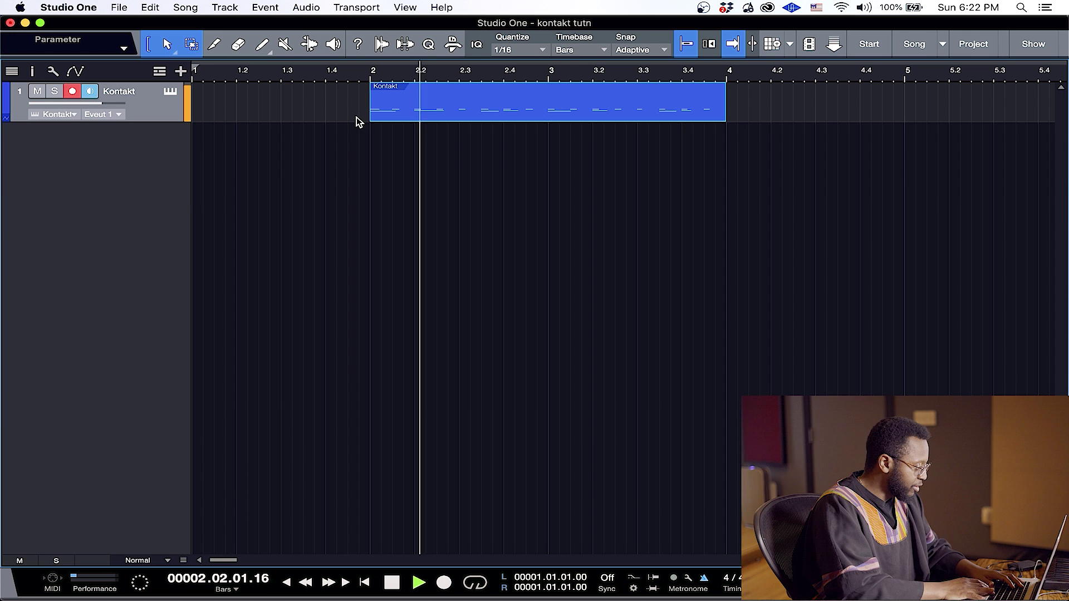
pyautogui.press('space')
pyautogui.press('F3')
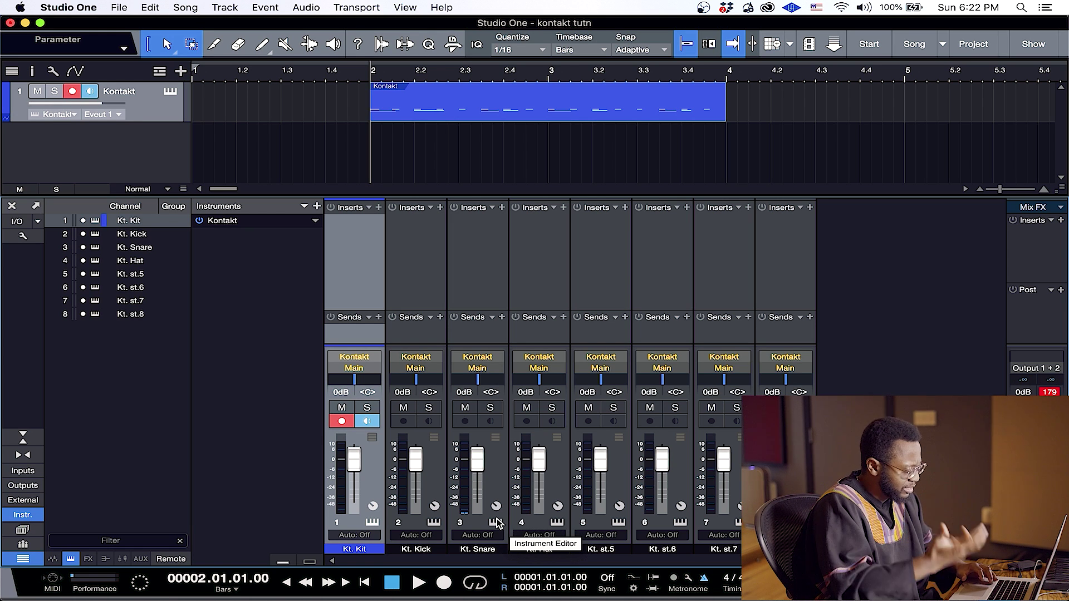
pyautogui.press('F3')
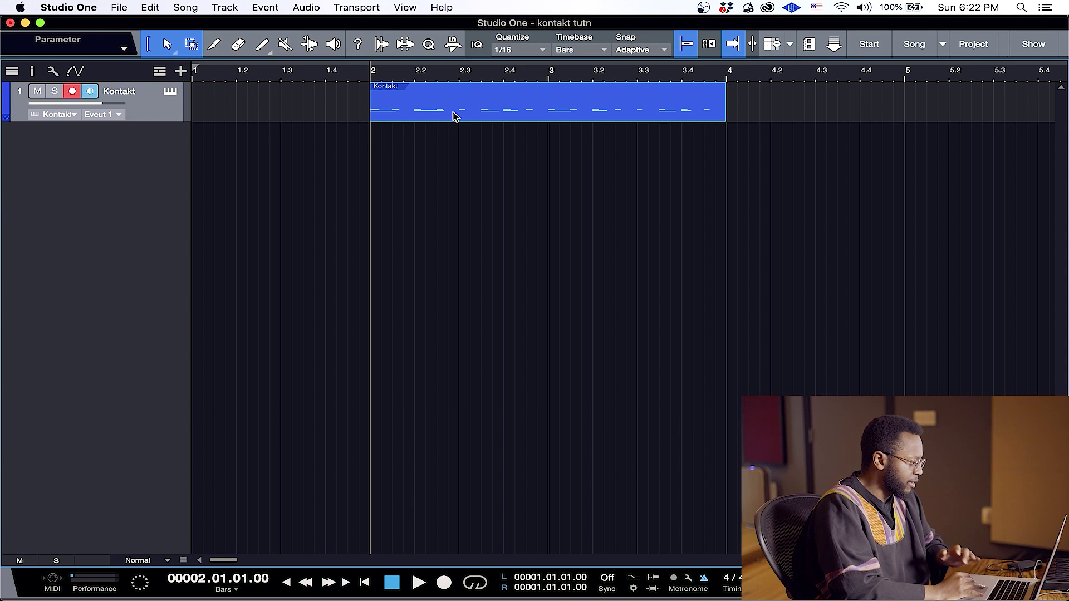
pyautogui.press('space')
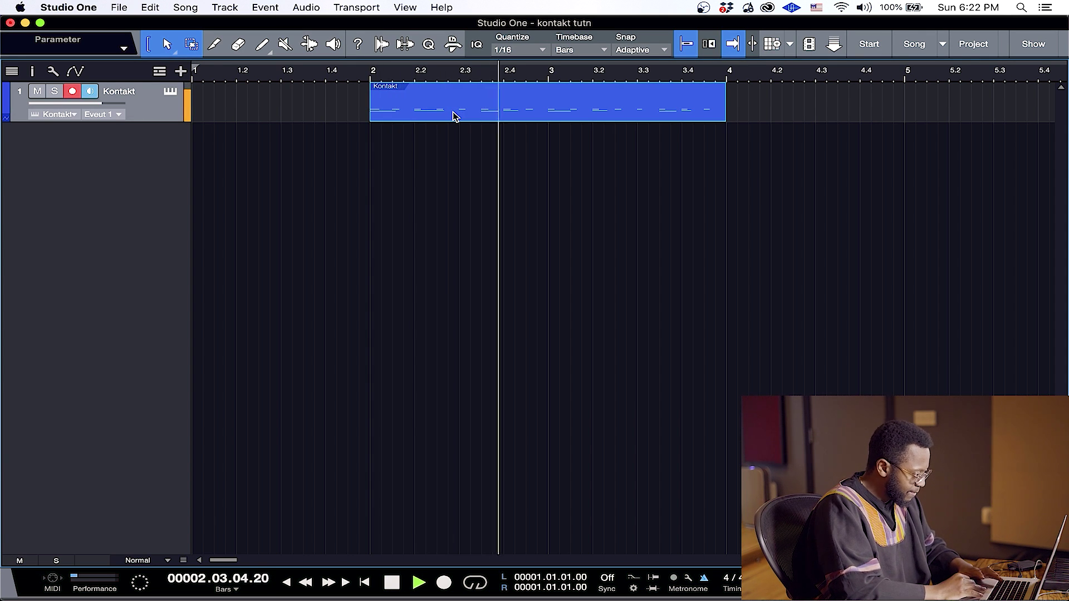
pyautogui.press('space')
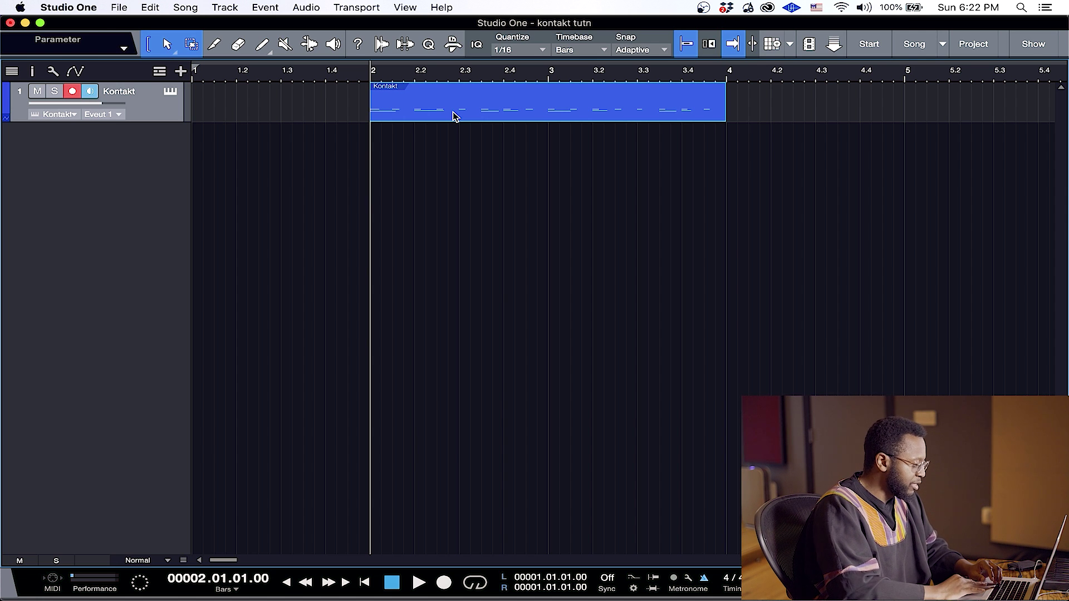
# Explode the Kontakt drum part by pitch into F# 1, C 1 and D 1 tracks.
pyautogui.rightClick(454, 117)
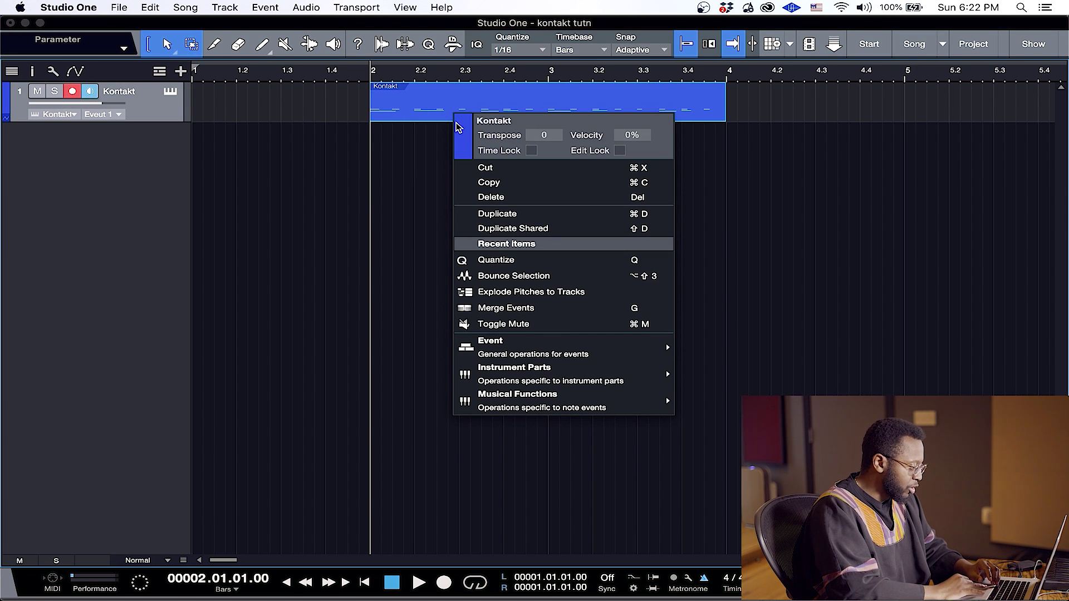
pyautogui.moveTo(533, 369)
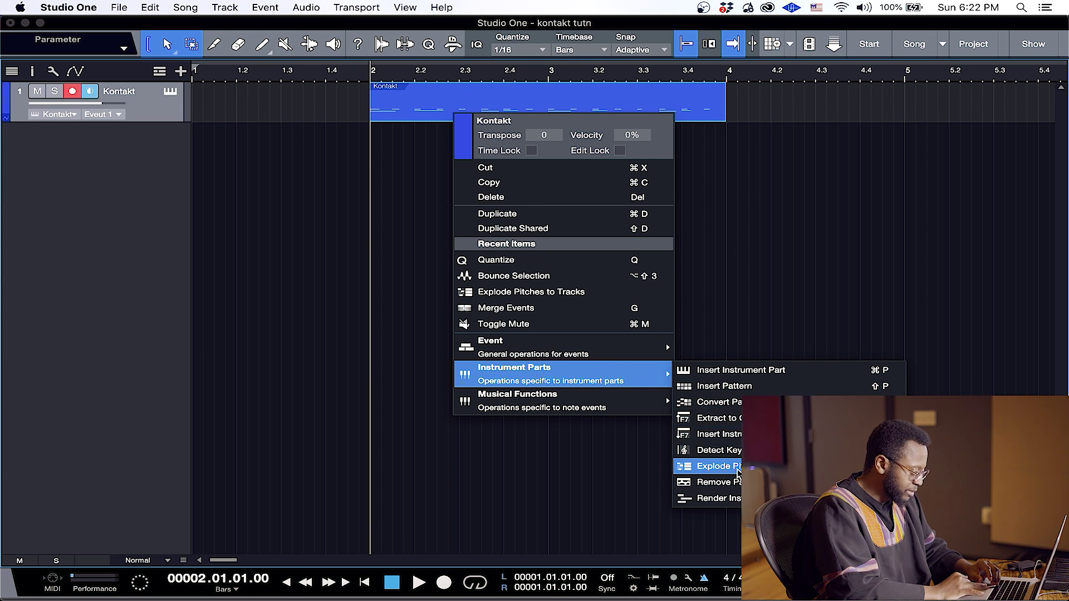
pyautogui.click(738, 473)
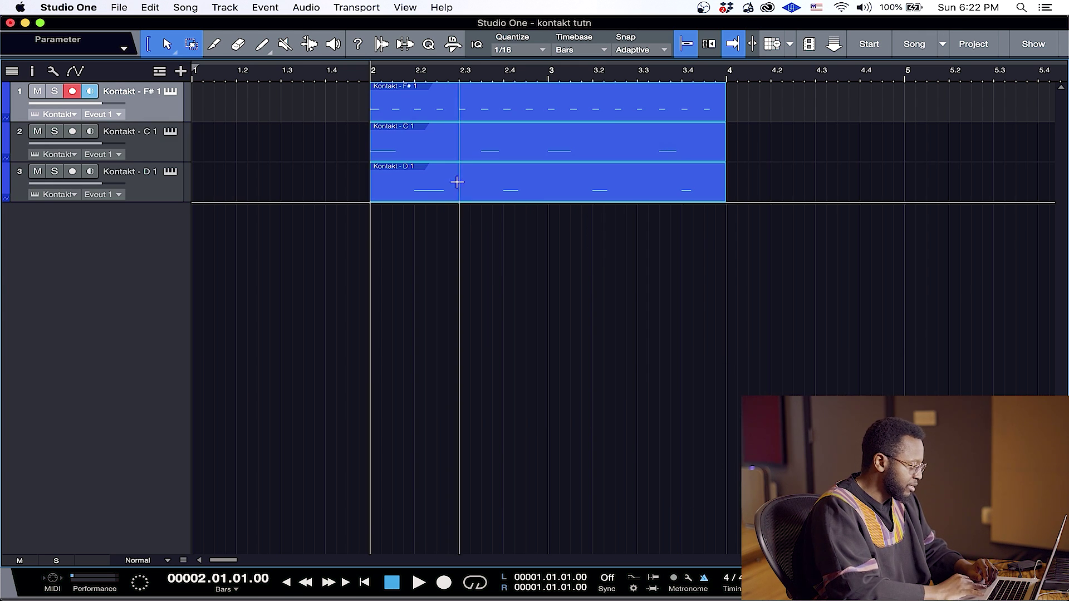
# Select the F# 1 part and play back the exploded drum tracks from bar 2.
pyautogui.click(468, 153)
pyautogui.click(475, 114)
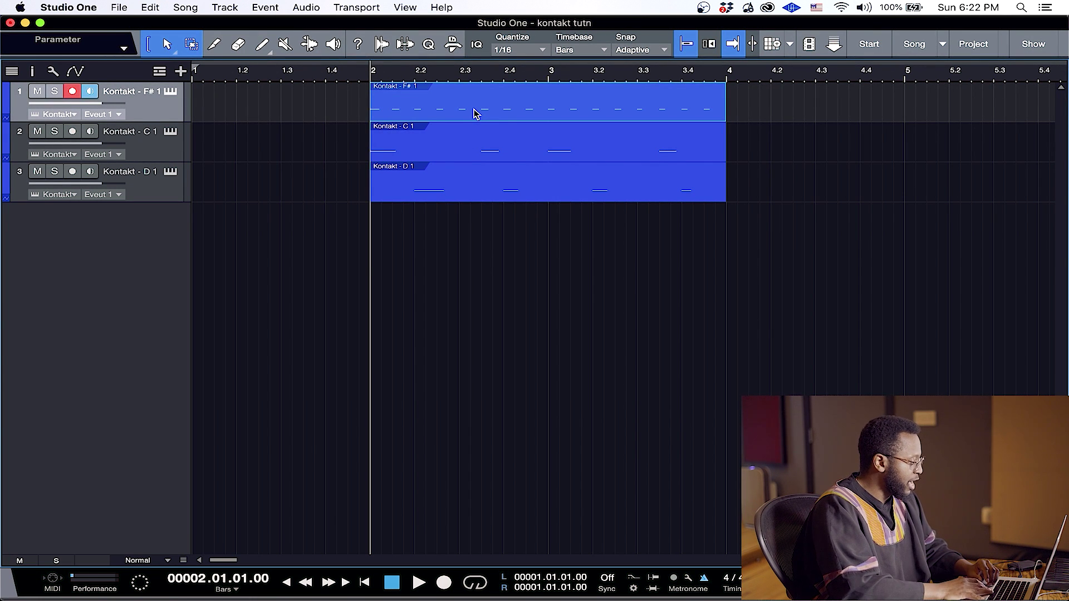
pyautogui.press('space')
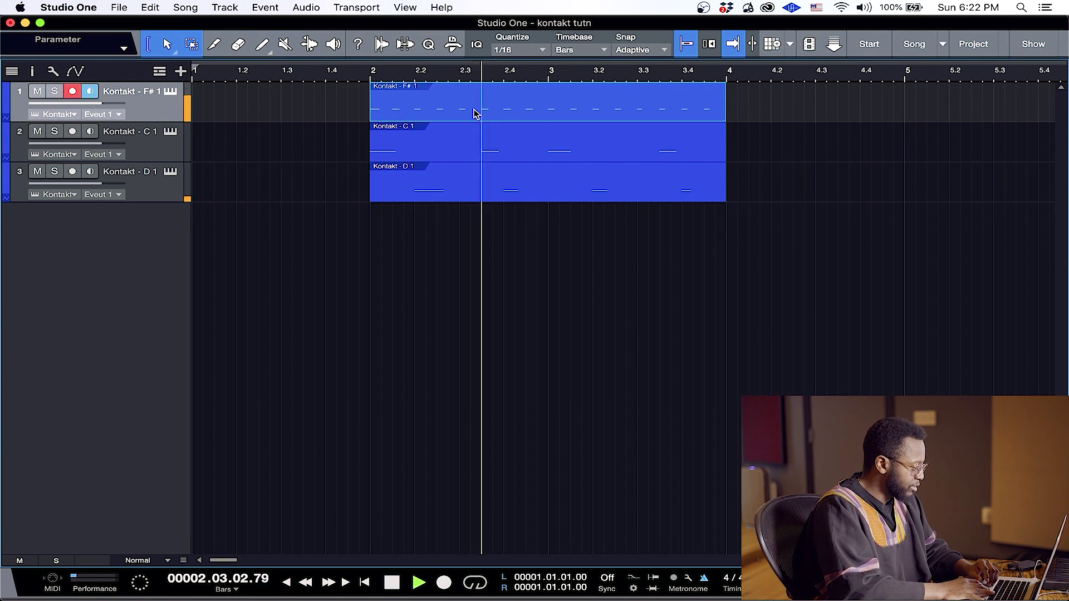
pyautogui.press('space')
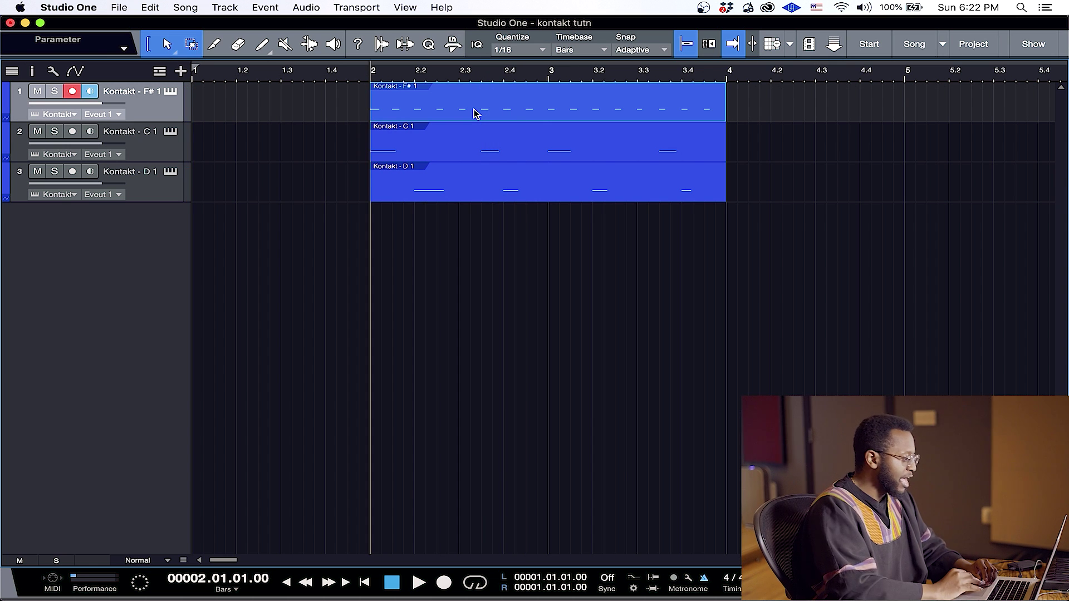
# Bounce the F# 1, C 1 and D 1 parts to audio tracks and play them back.
pyautogui.rightClick(476, 114)
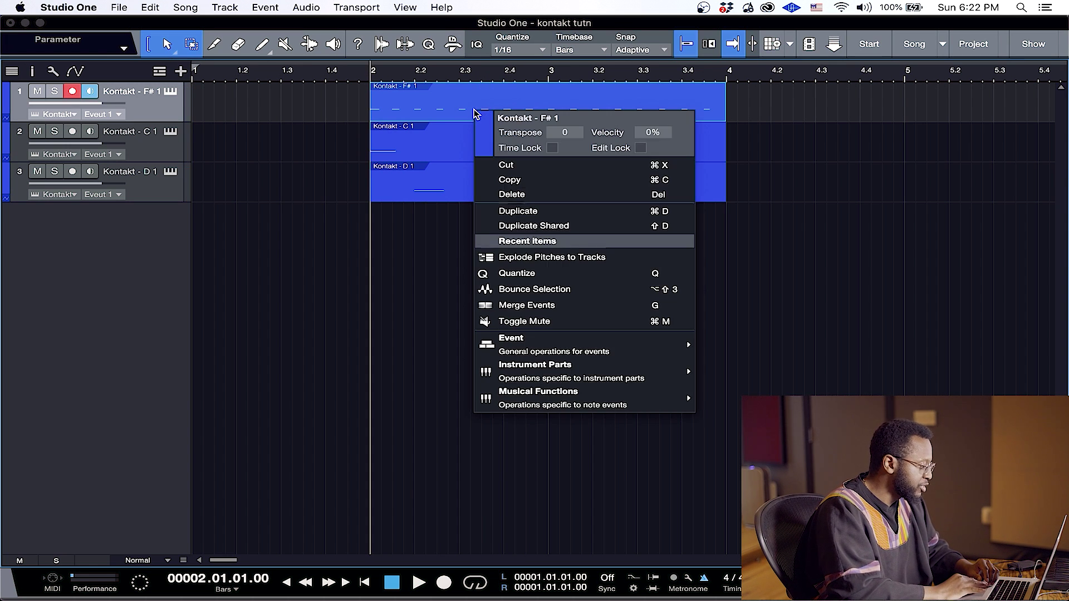
pyautogui.click(553, 287)
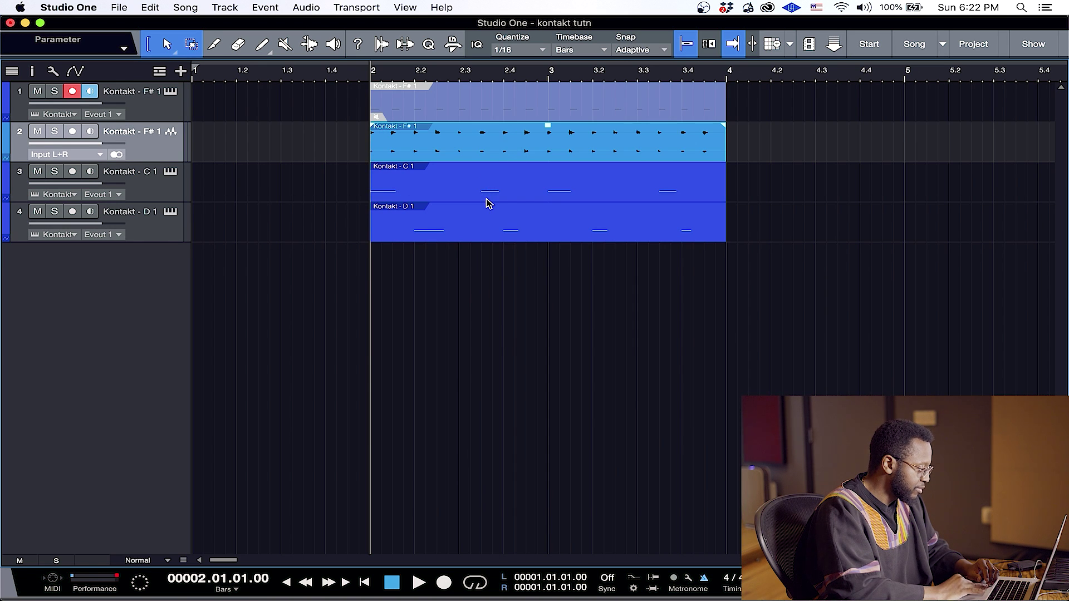
pyautogui.click(486, 199)
pyautogui.rightClick(487, 204)
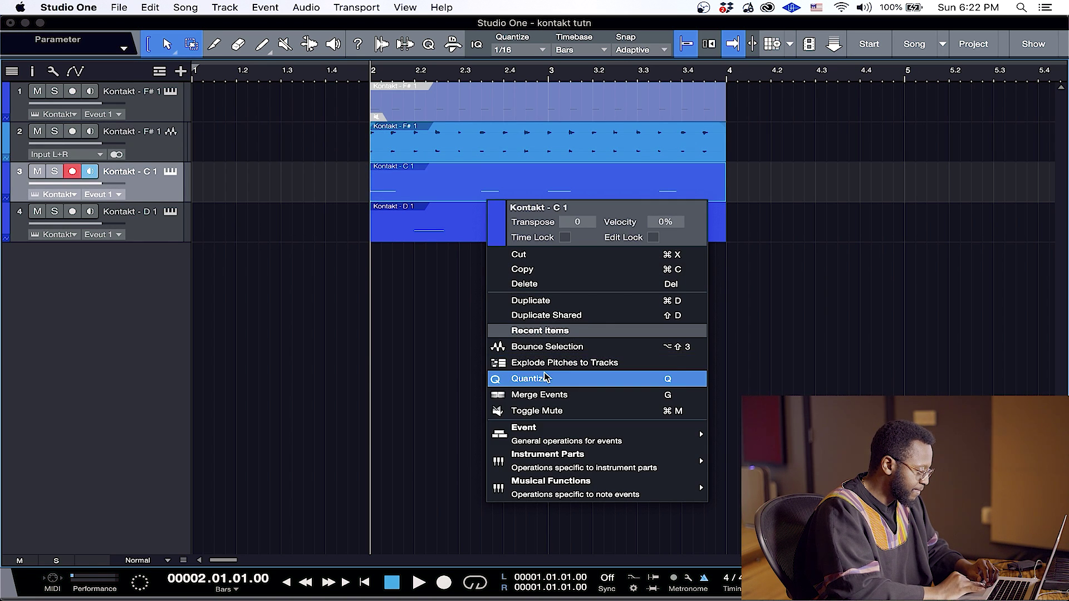
pyautogui.click(557, 347)
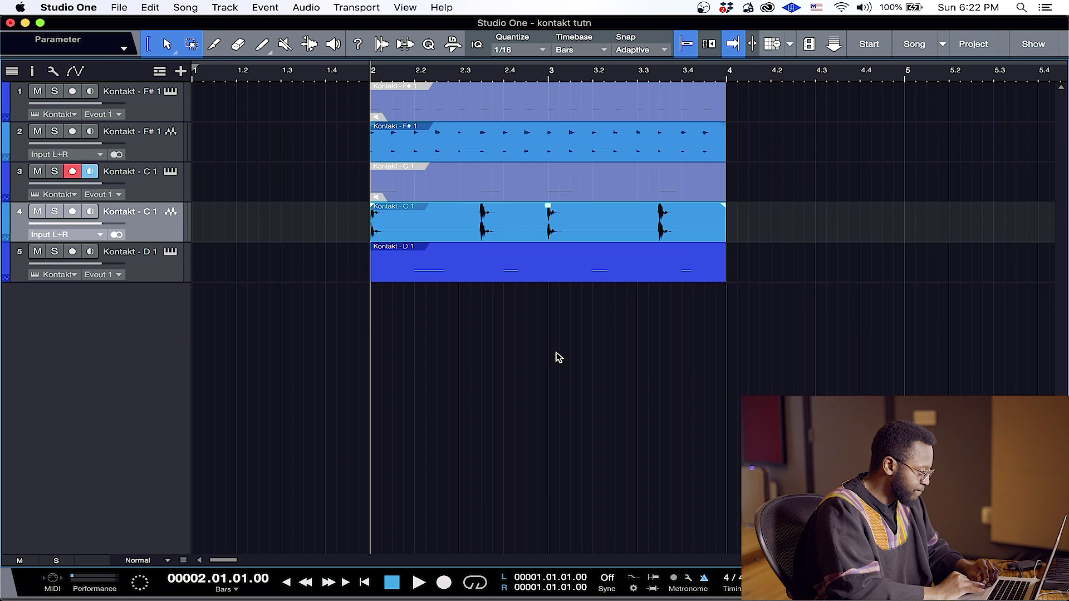
pyautogui.rightClick(483, 278)
pyautogui.click(552, 429)
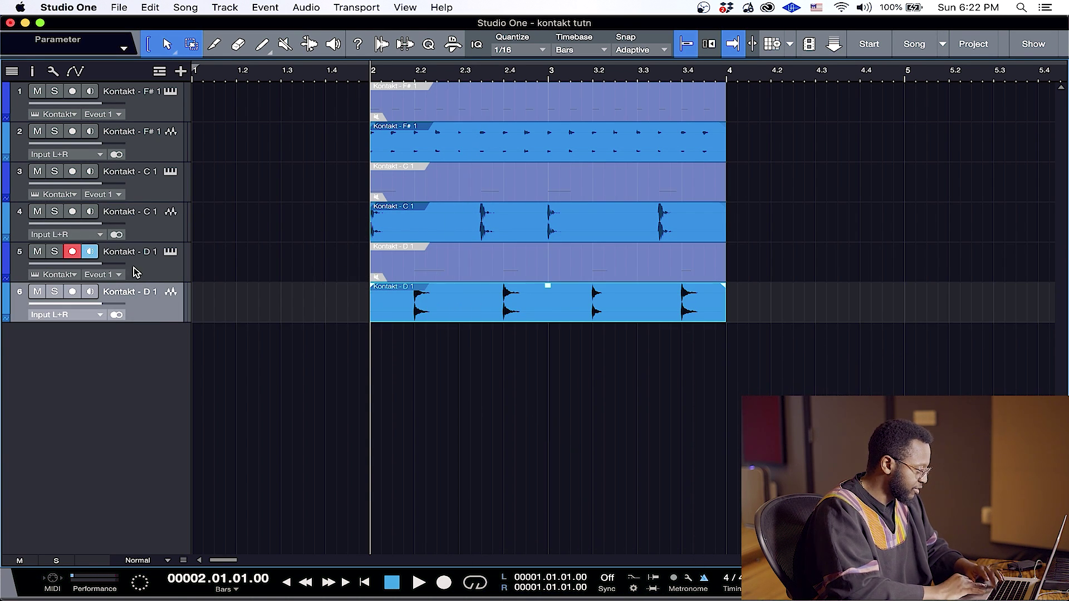
pyautogui.press('space')
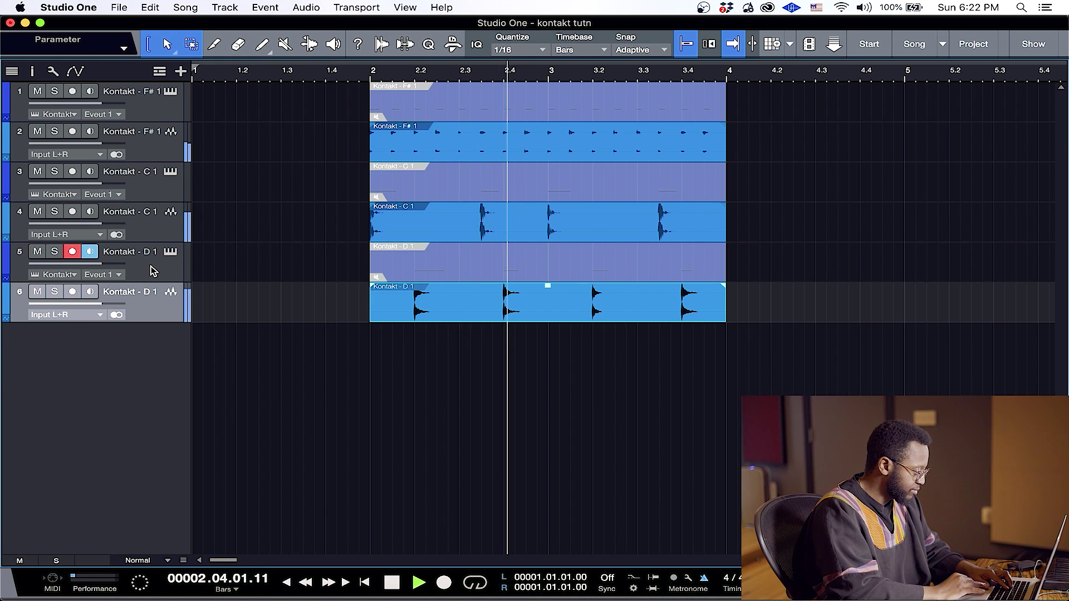